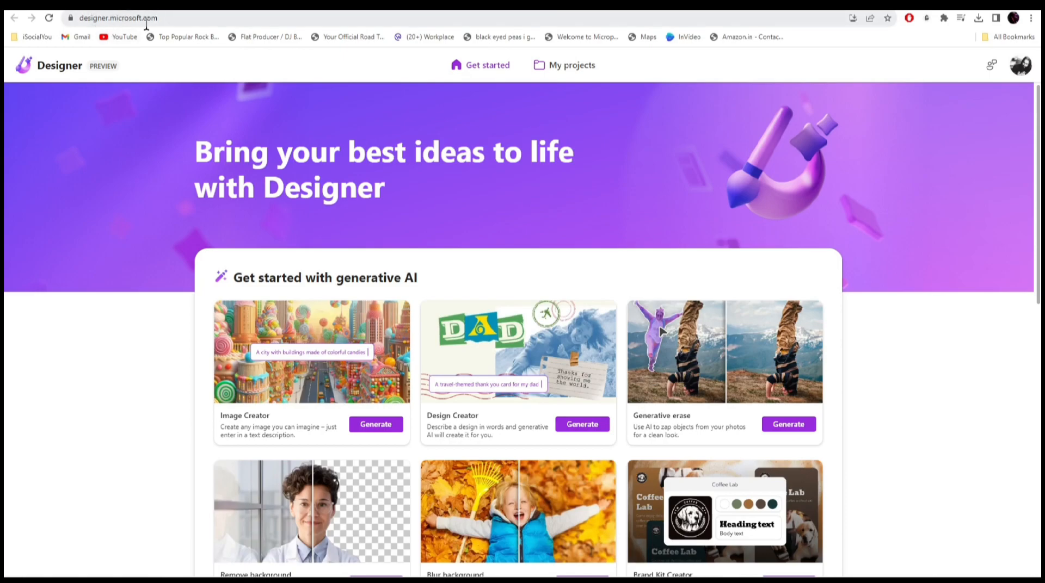
Step: Open Image Creator and look through its example prompts
scroll(825, 257, down, 2)
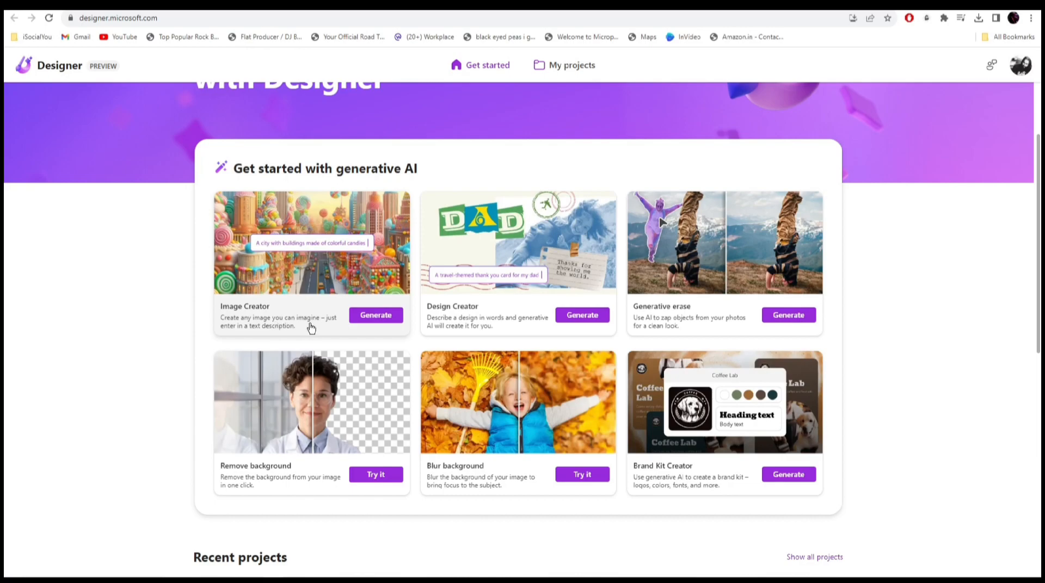
click(381, 315)
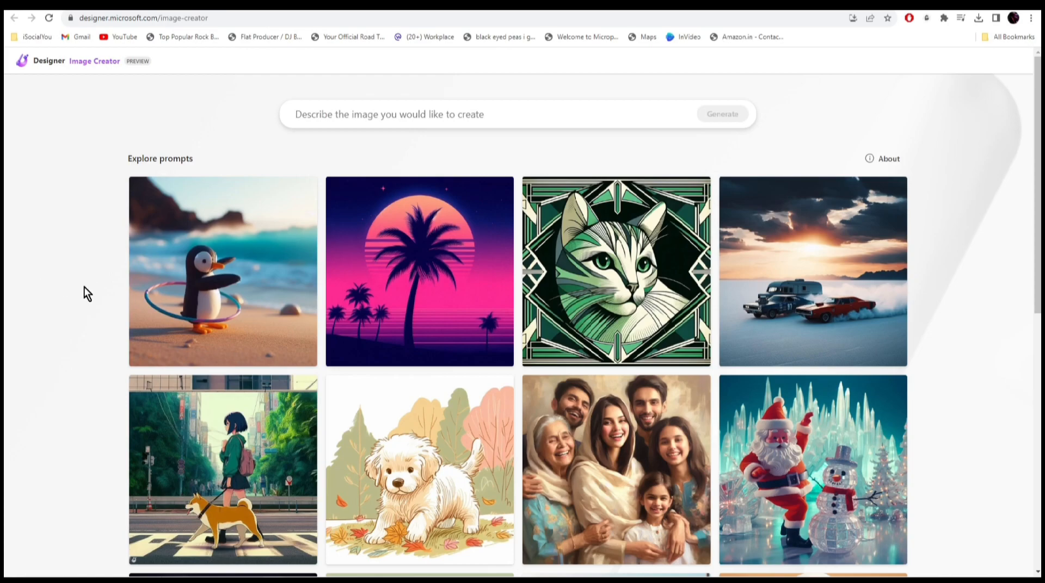
scroll(671, 298, down, 1)
scroll(670, 298, down, 3)
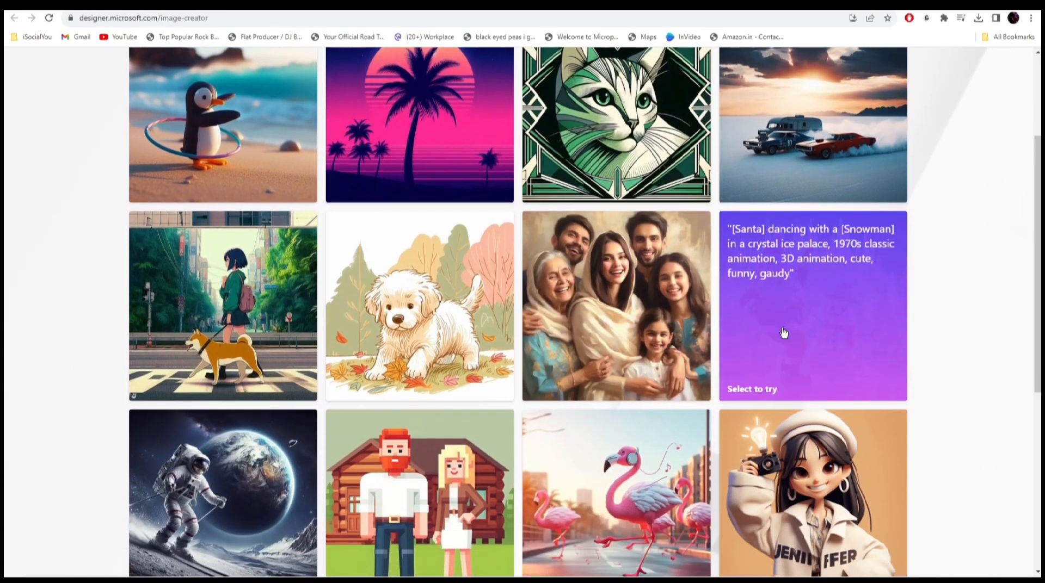
scroll(216, 420, down, 1)
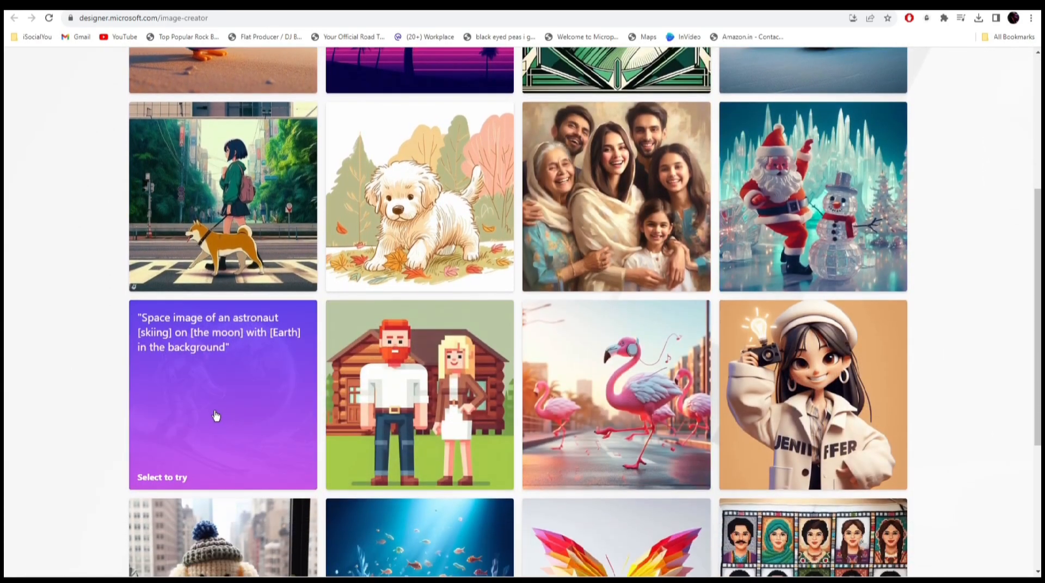
scroll(493, 414, down, 3)
scroll(493, 415, up, 8)
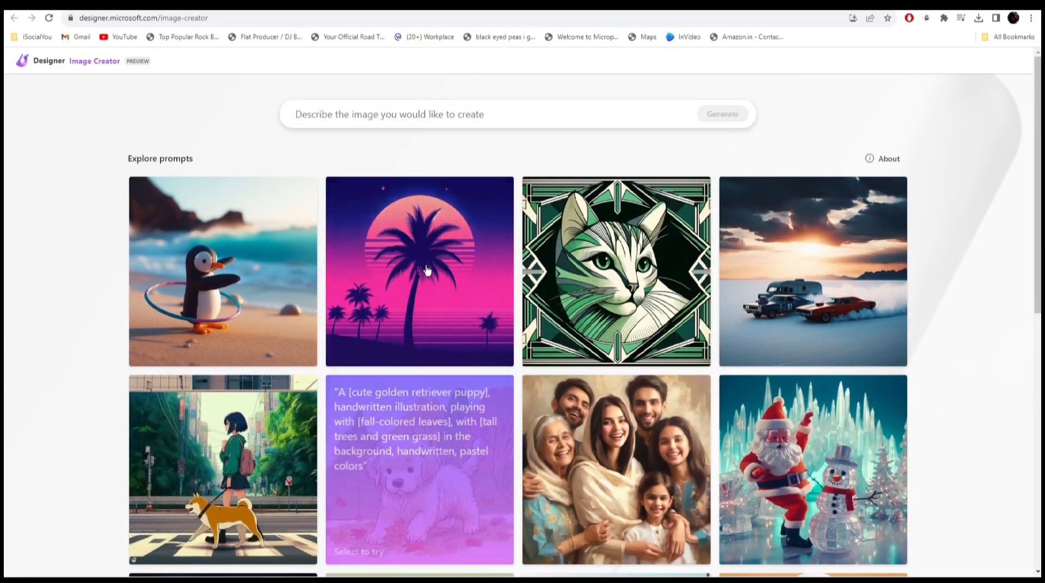
Step: Generate images of "a bunch of AI robots crossing in the middle of traffic in the streets of a futuristic city with flying cars in the background"
click(403, 117)
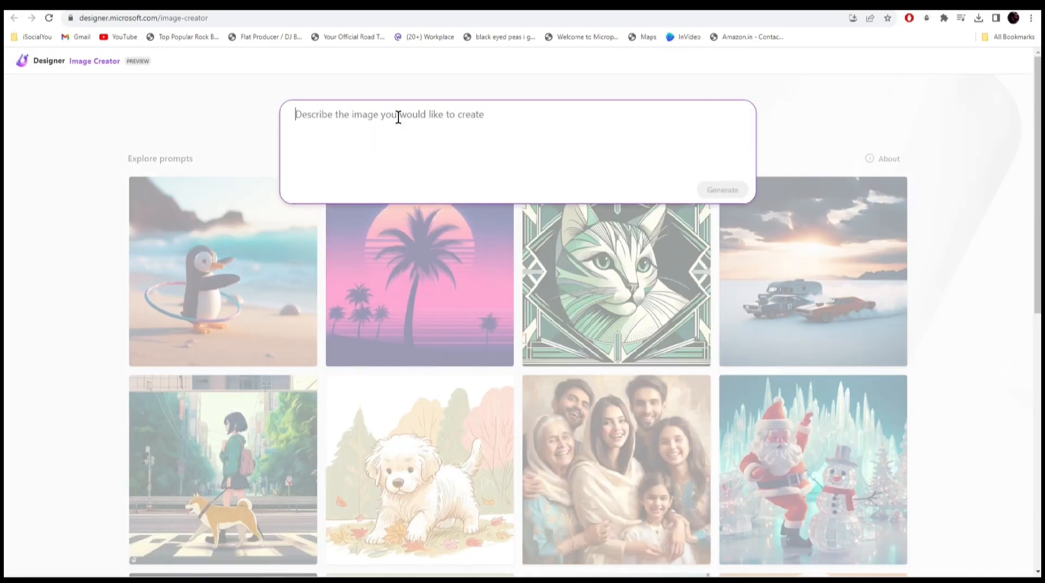
text(a bunch of AI robots crossing in the middle of traffic in the streets of a futuristic city with flying cars in the background)
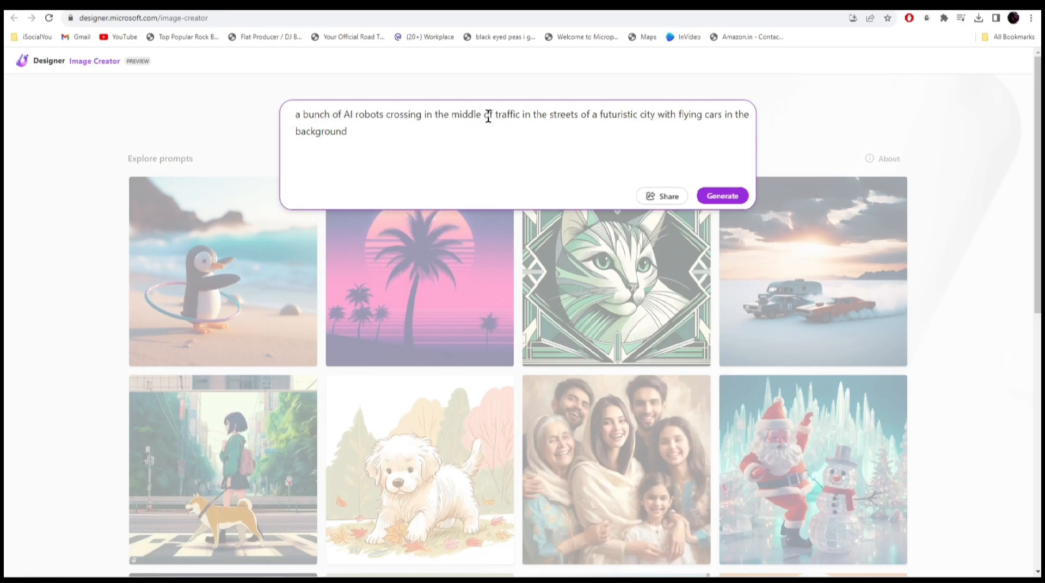
click(599, 117)
click(721, 198)
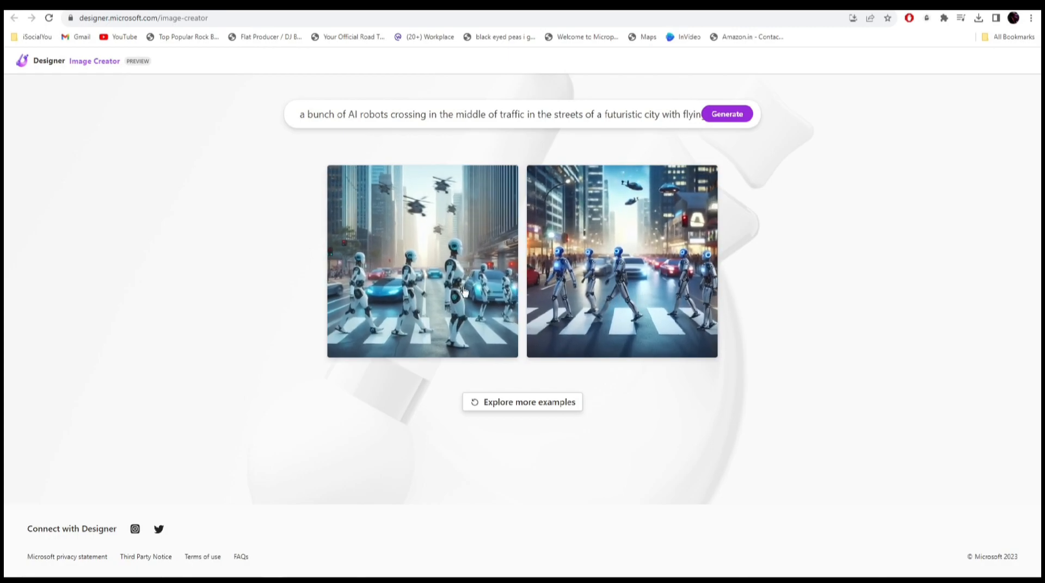
Step: Download the second generated robot image from its enlarged preview and close the preview
click(599, 286)
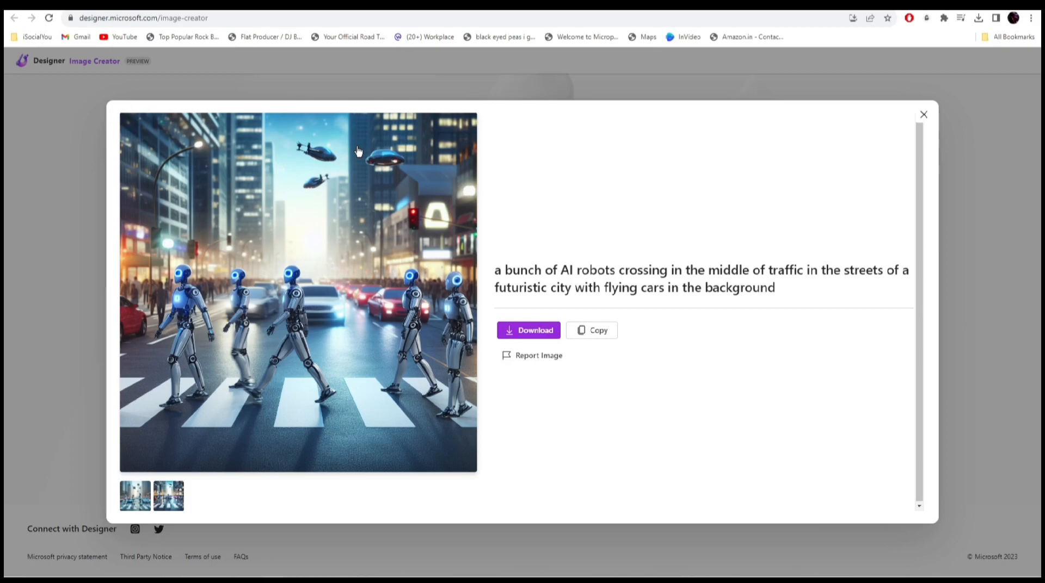
click(526, 332)
click(925, 115)
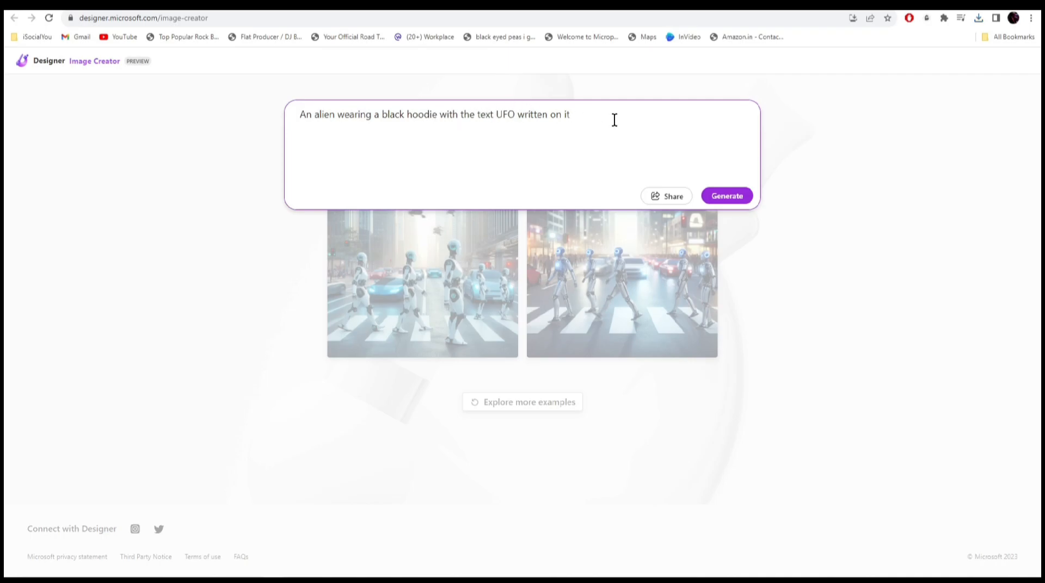
Step: Generate images from "An alien wearing a black hoodie with the text UFO written on it" and enlarge the second result
click(715, 198)
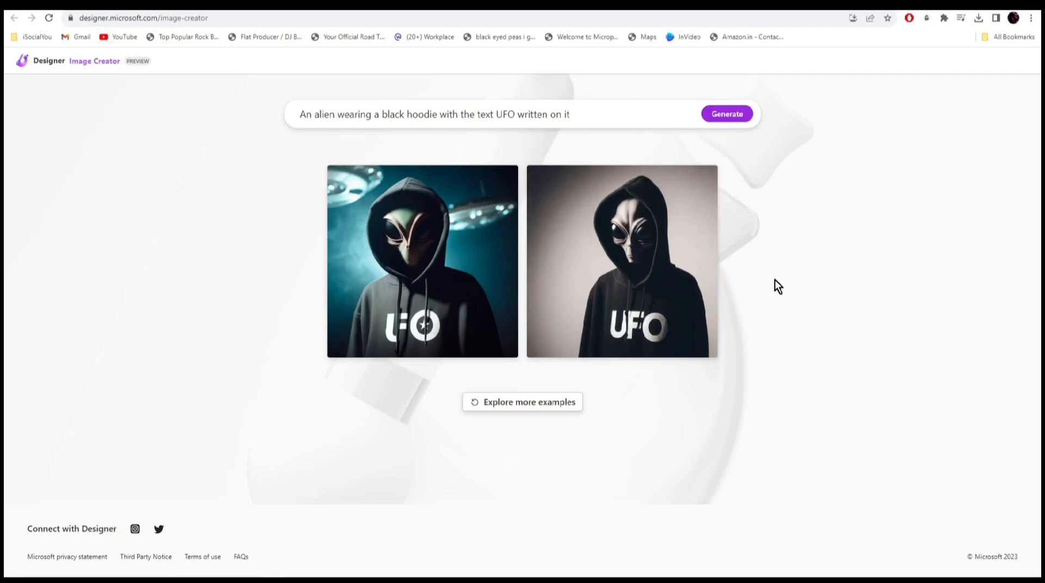
click(675, 267)
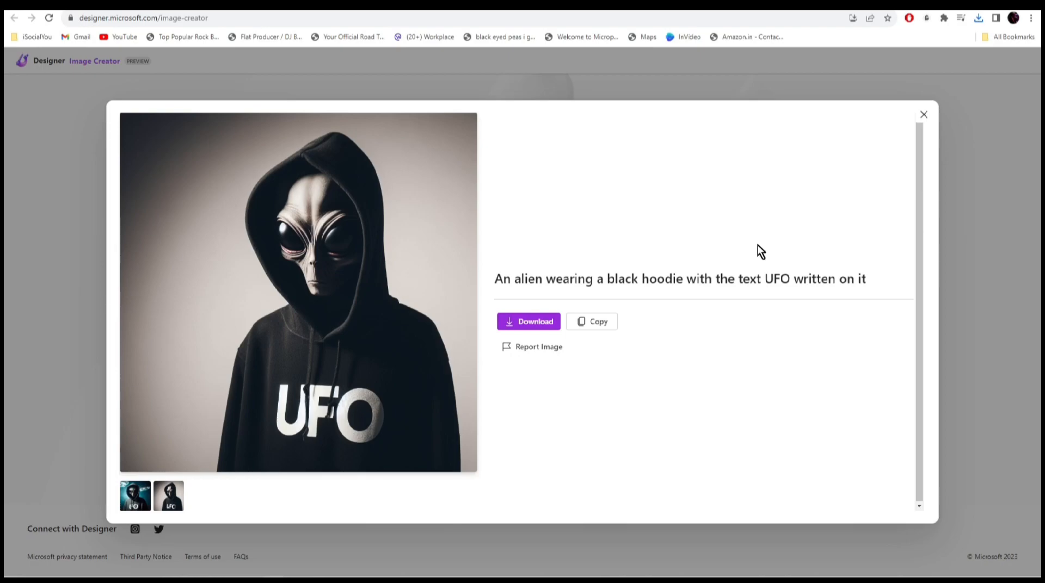
Step: Return to the Designer home page, start Generative erase and upload the photo of the three lambs
click(349, 6)
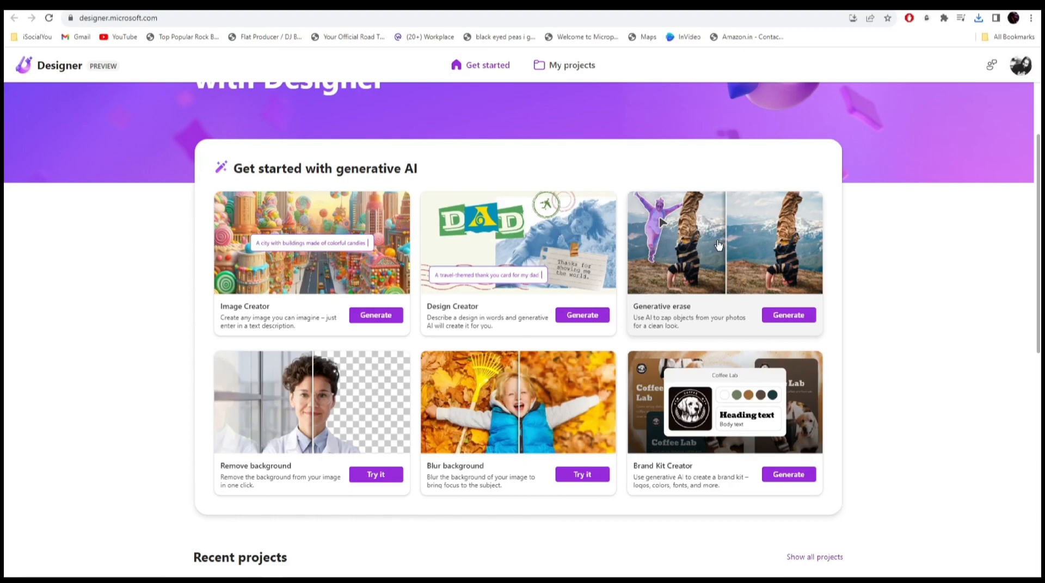
click(788, 315)
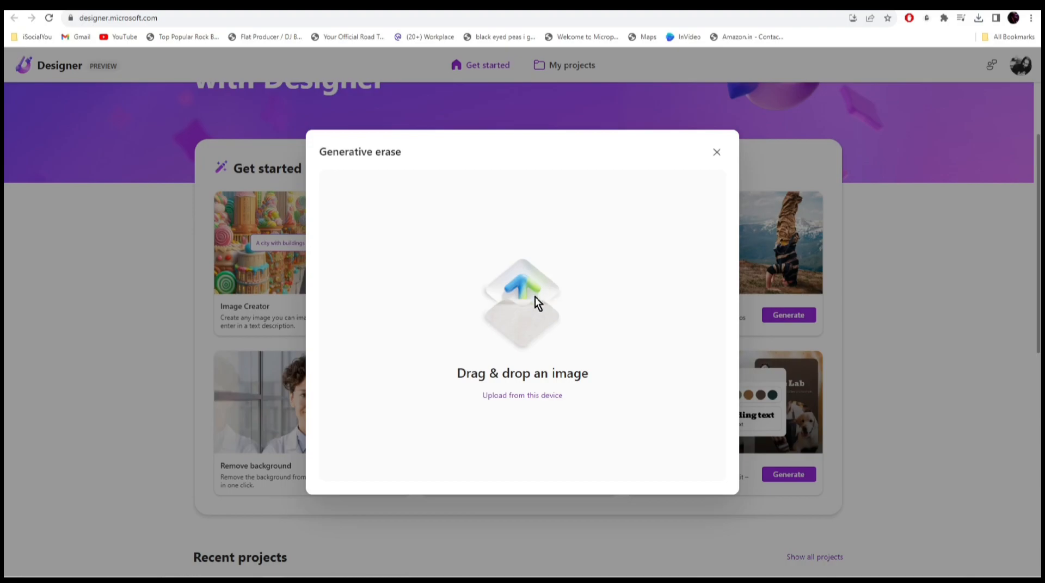
drag(640, 182, 512, 333)
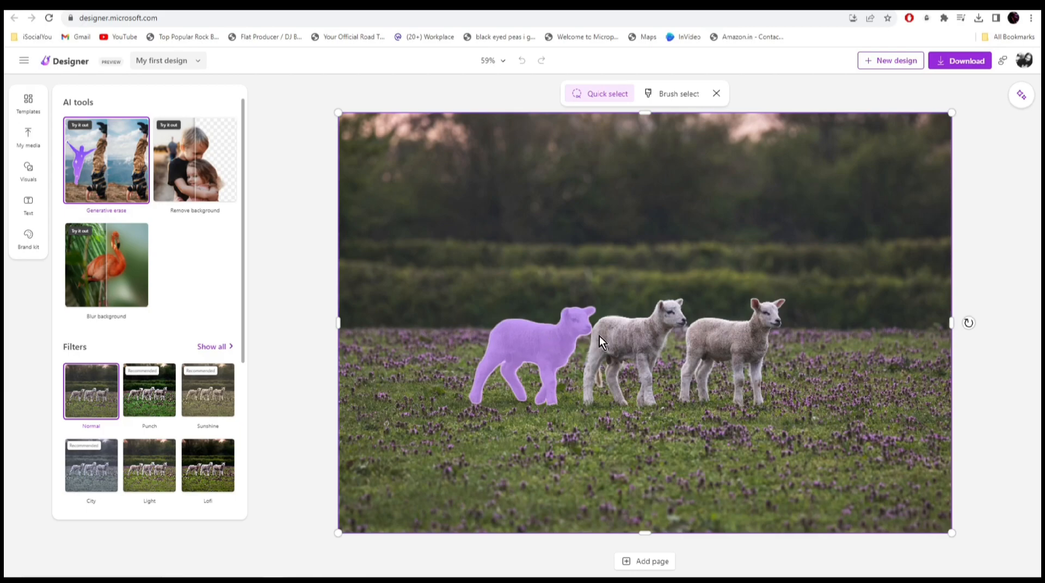
Step: Select all three lambs in the meadow photo with Quick select and erase them
click(596, 338)
click(630, 343)
click(737, 338)
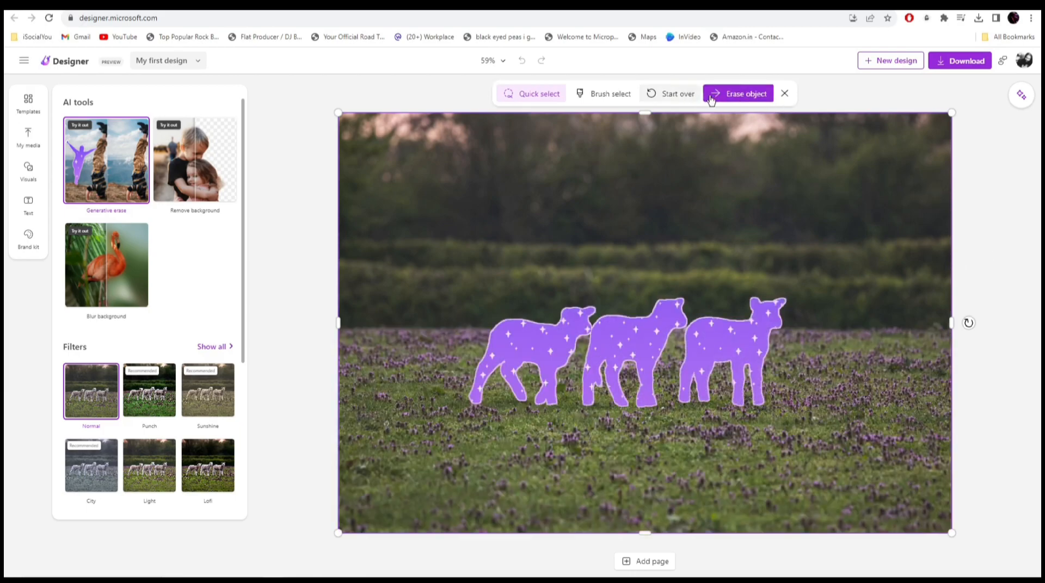
click(738, 95)
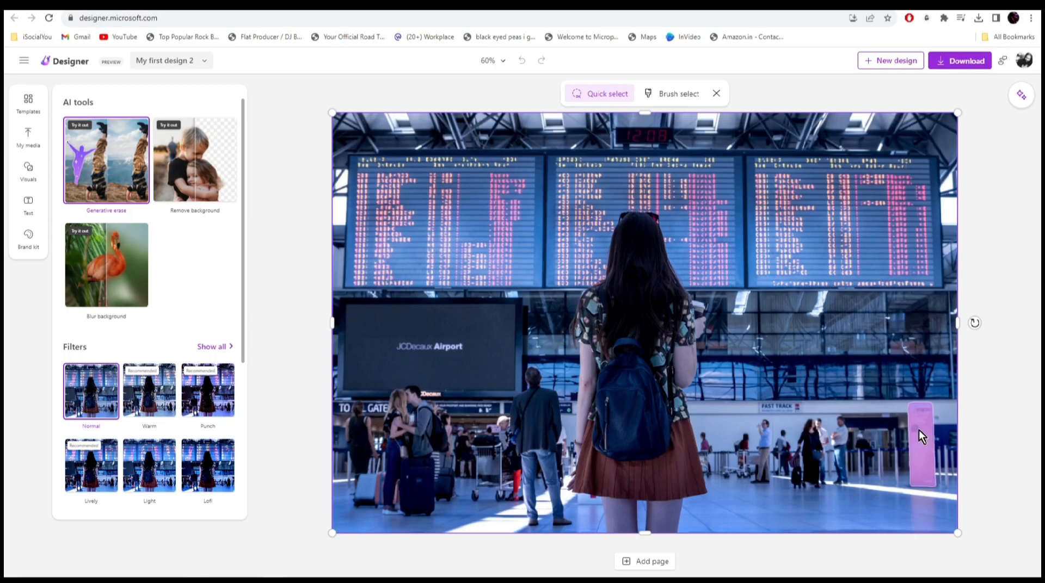
Step: Erase the upright sign, the two standing people in the background and the man beside the woman from the airport photo
click(927, 468)
click(841, 428)
click(762, 428)
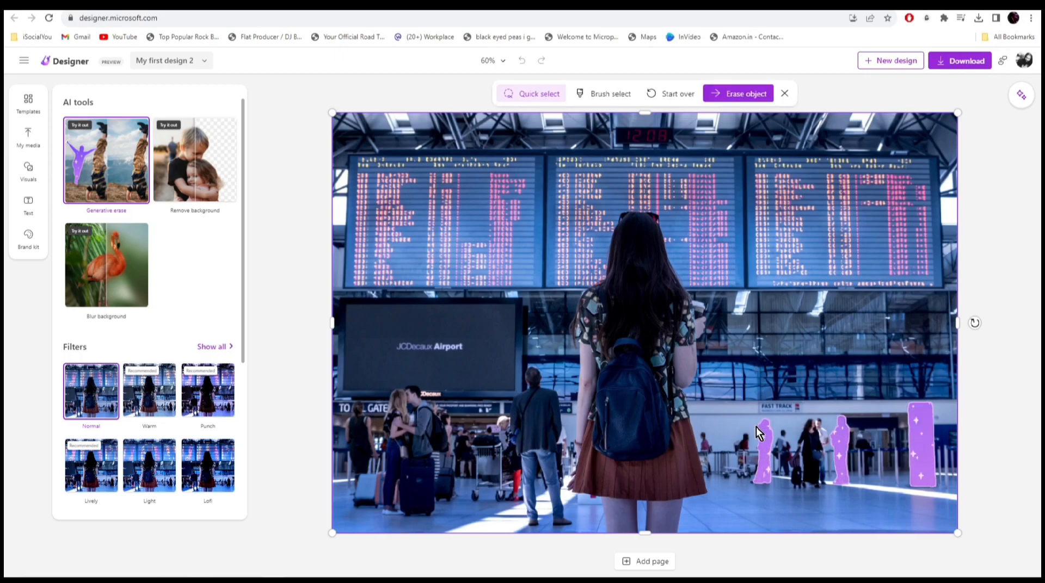
click(536, 451)
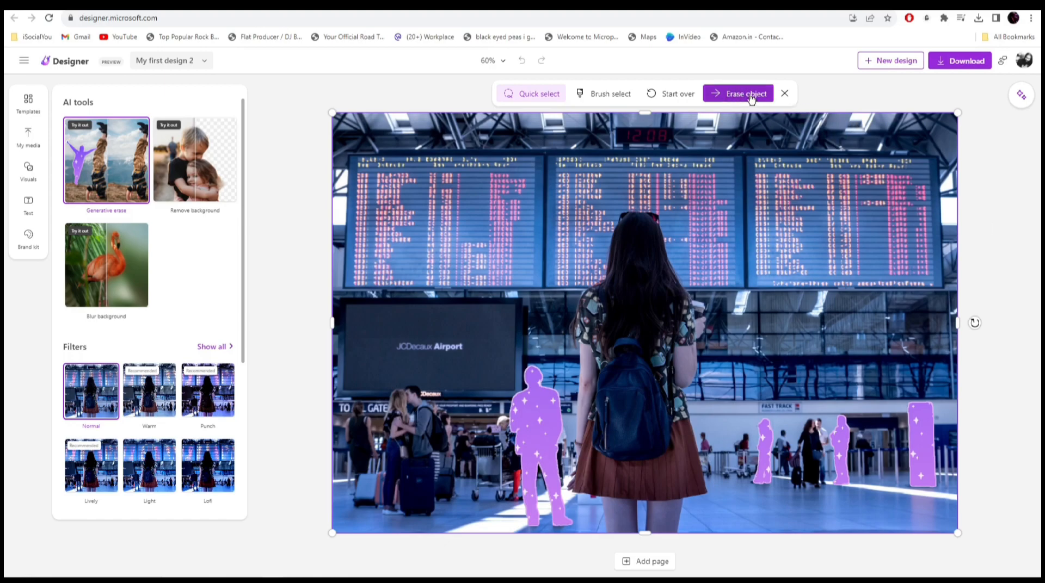
click(751, 95)
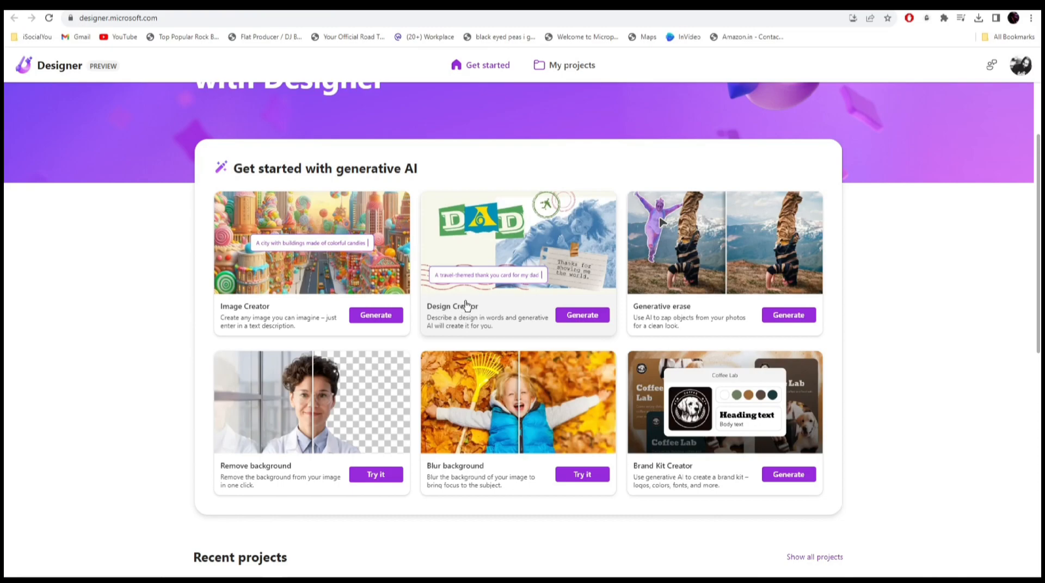
Step: In Design Creator, generate "an Instagram post about 50% winter sale on electronic gadgets for a Tech company , colors - main colors black , green and red"
click(588, 314)
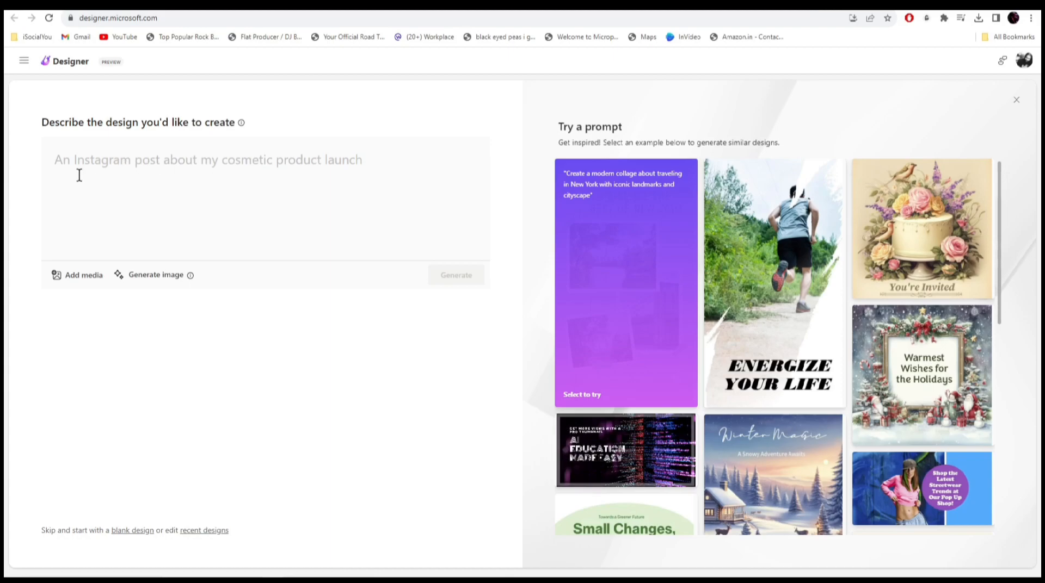
click(81, 168)
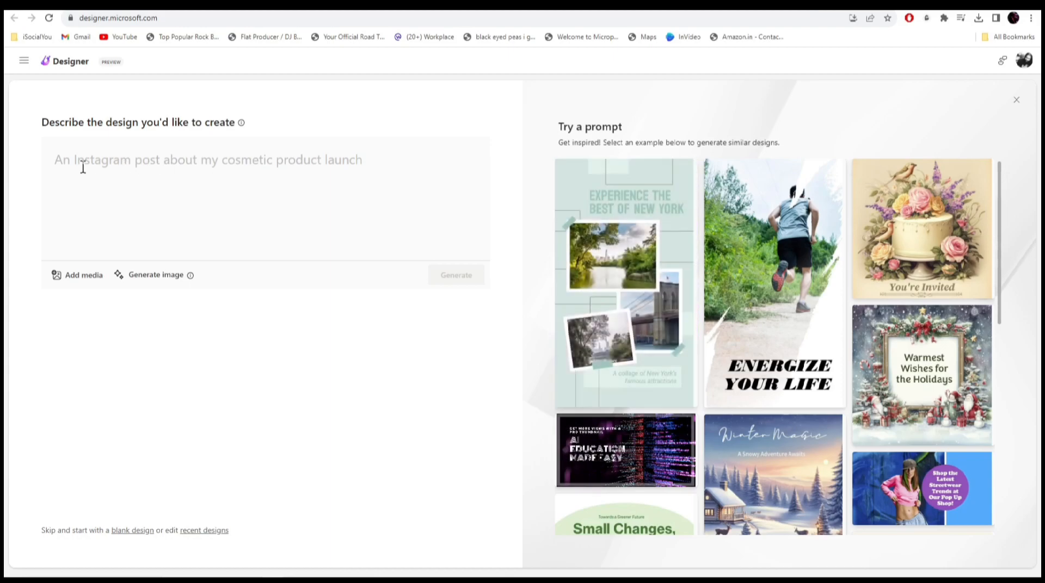
text(an Instagram post about 50% winter sale on electronic gadgets for a Tech company , colors - main colors black , green and red)
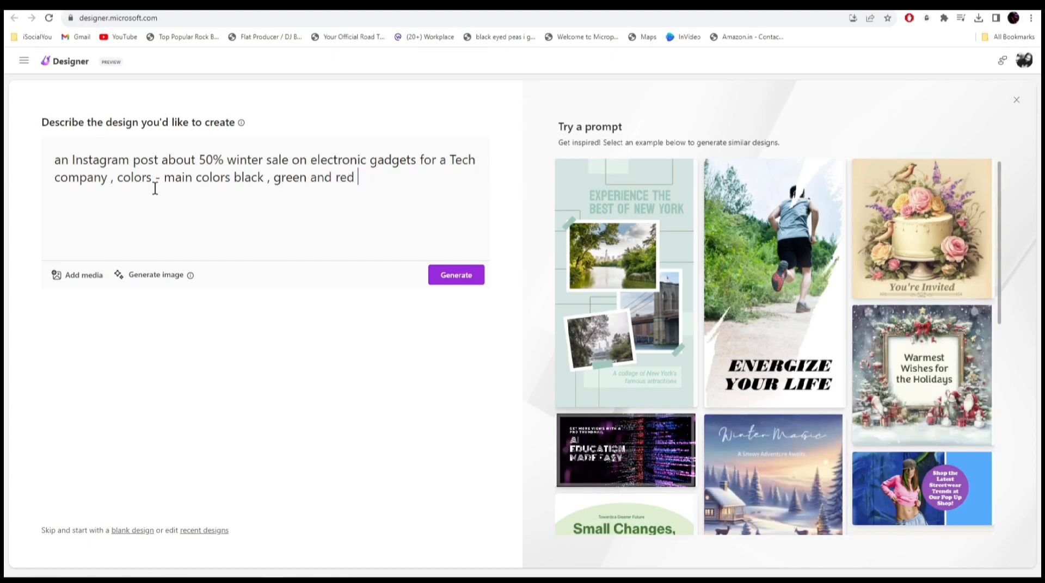
click(456, 275)
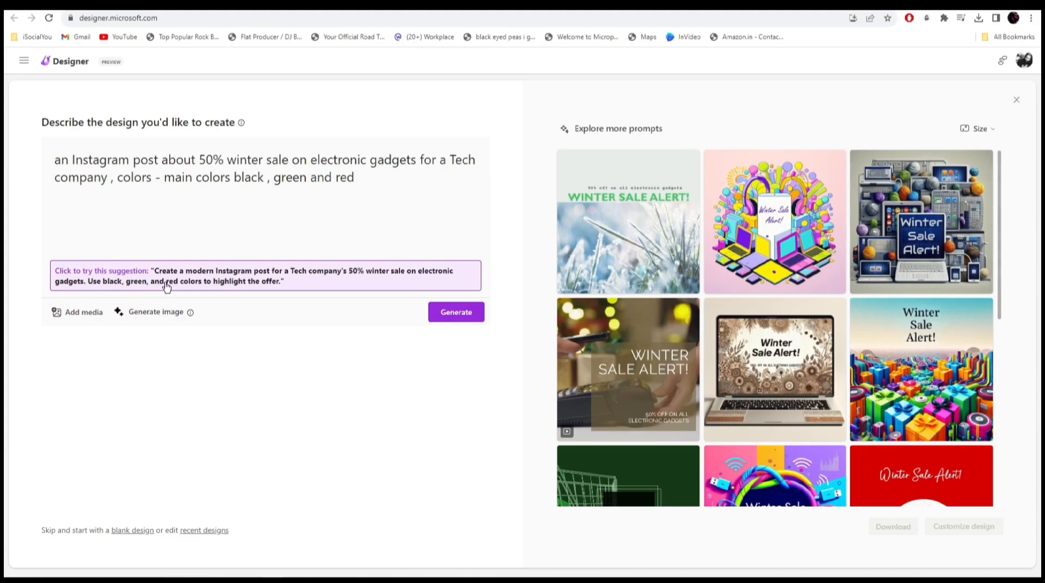
Step: Regenerate the designs with the suggested prompt wording and open the hot-air-balloon "Winter Sale Alert!" design for customization
click(190, 288)
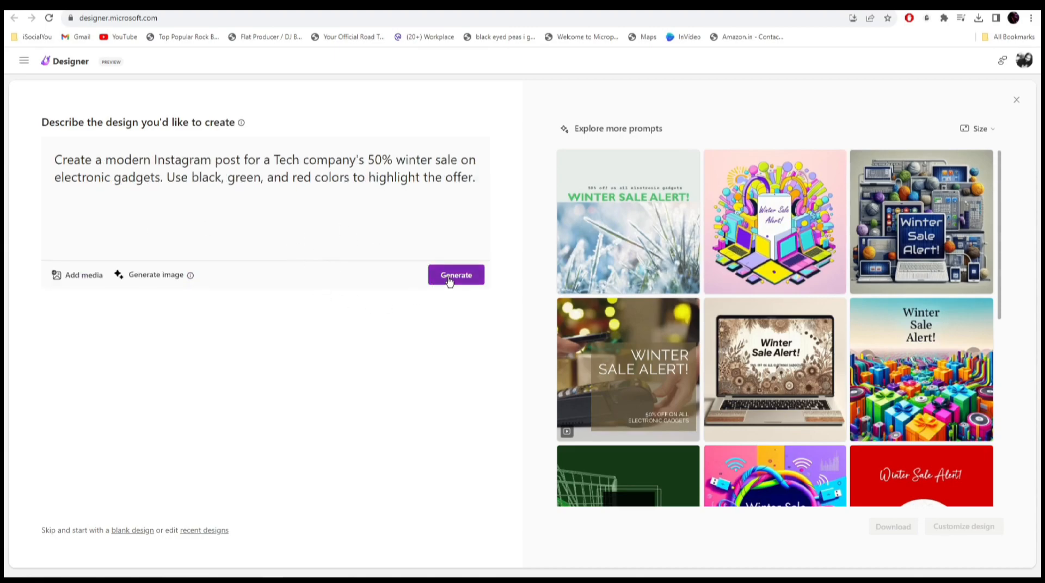
click(449, 281)
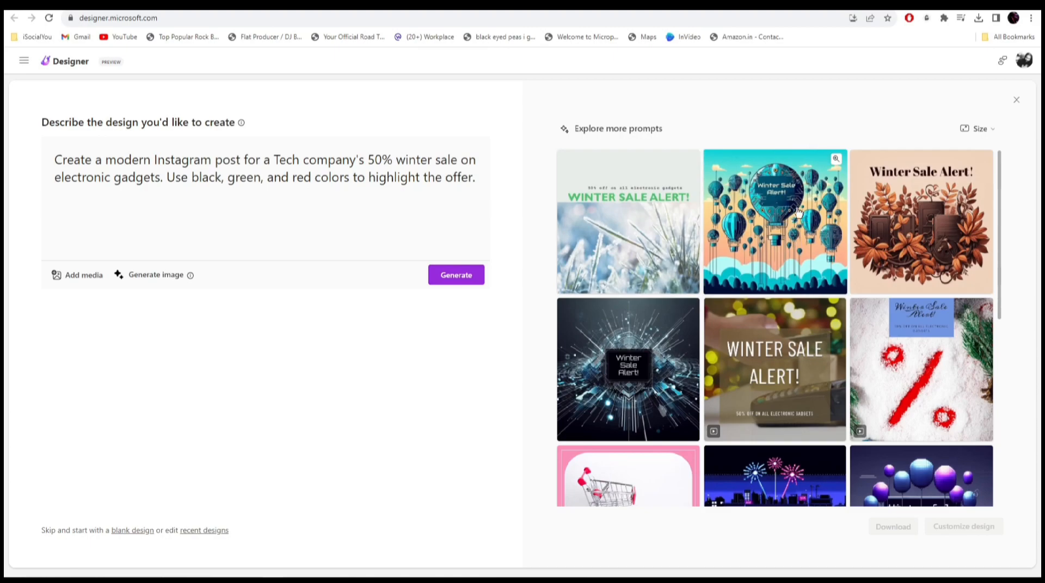
click(769, 239)
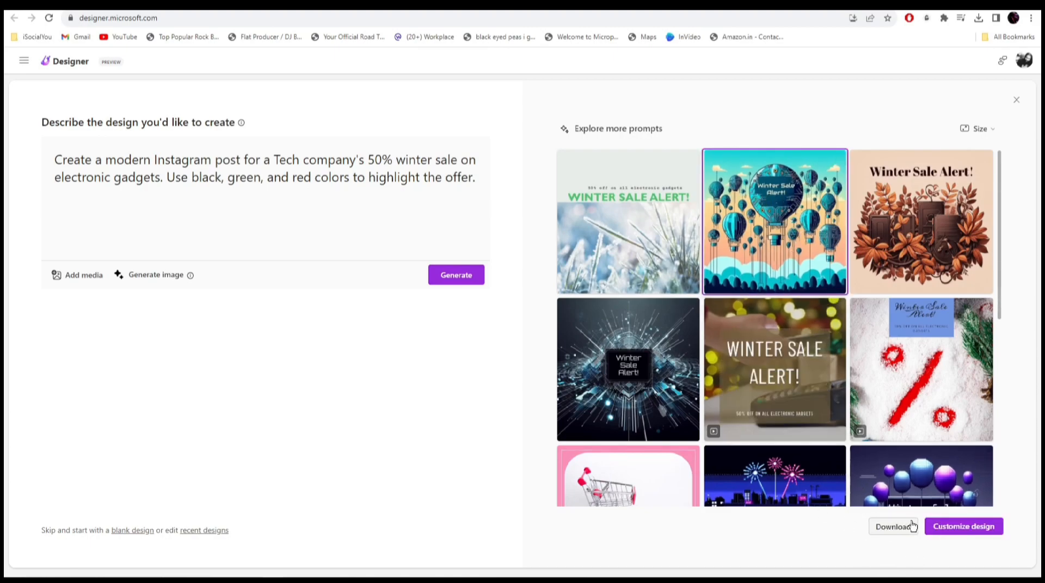
click(974, 534)
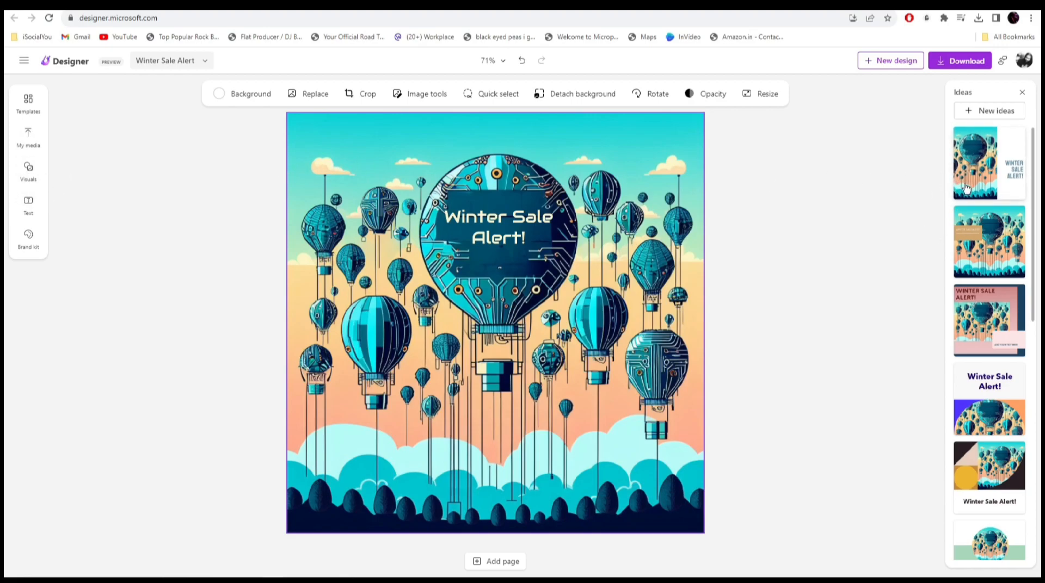
Step: Apply the pink layout idea with the dark blue border to the balloon design and set its background color to black
click(974, 334)
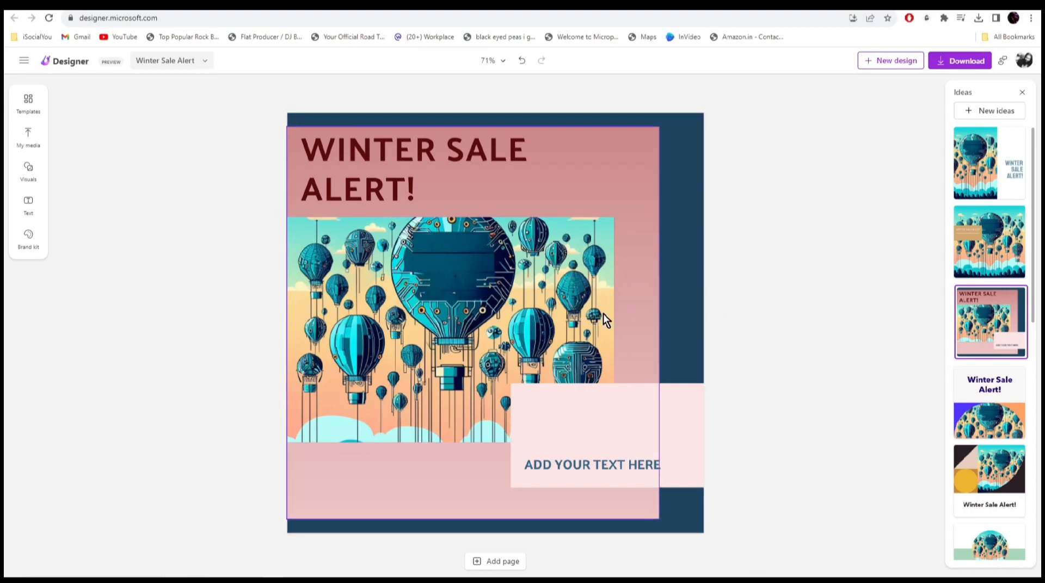
click(672, 199)
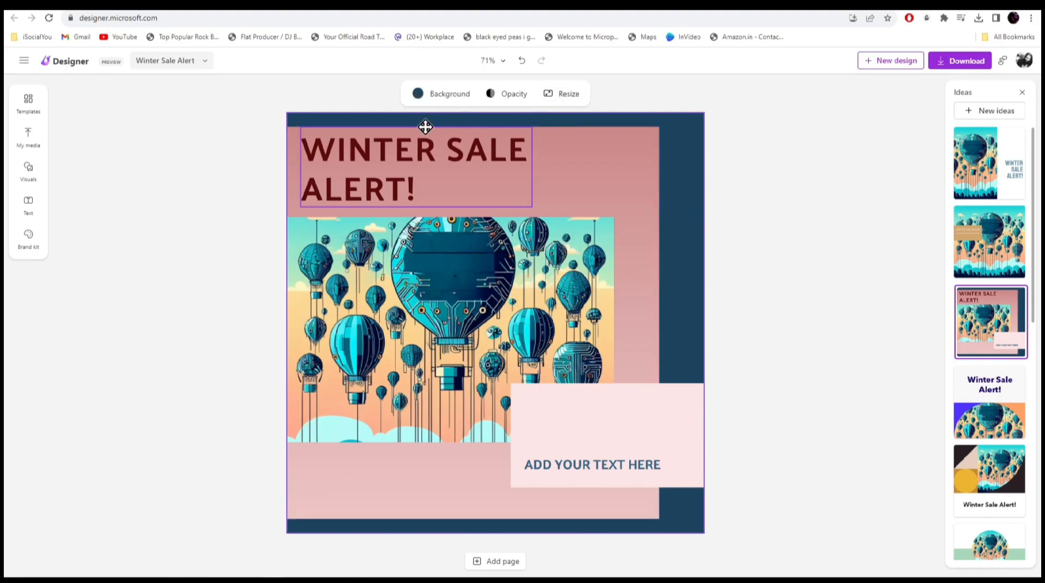
click(422, 94)
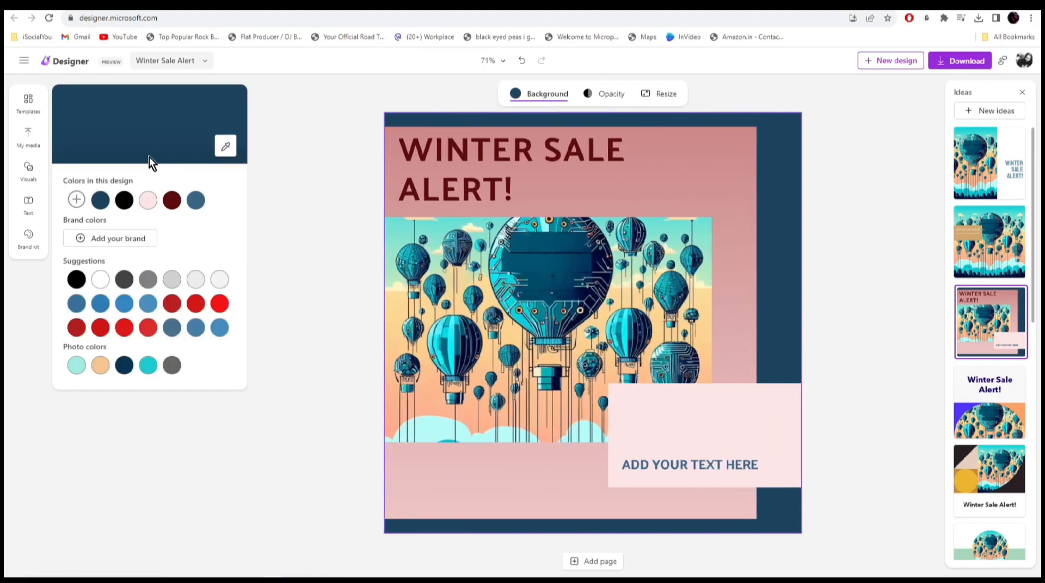
click(124, 201)
Step: Replace the "ADD YOUR TEXT HERE" placeholder with "TECH 4 YOU" and deselect the text
click(690, 465)
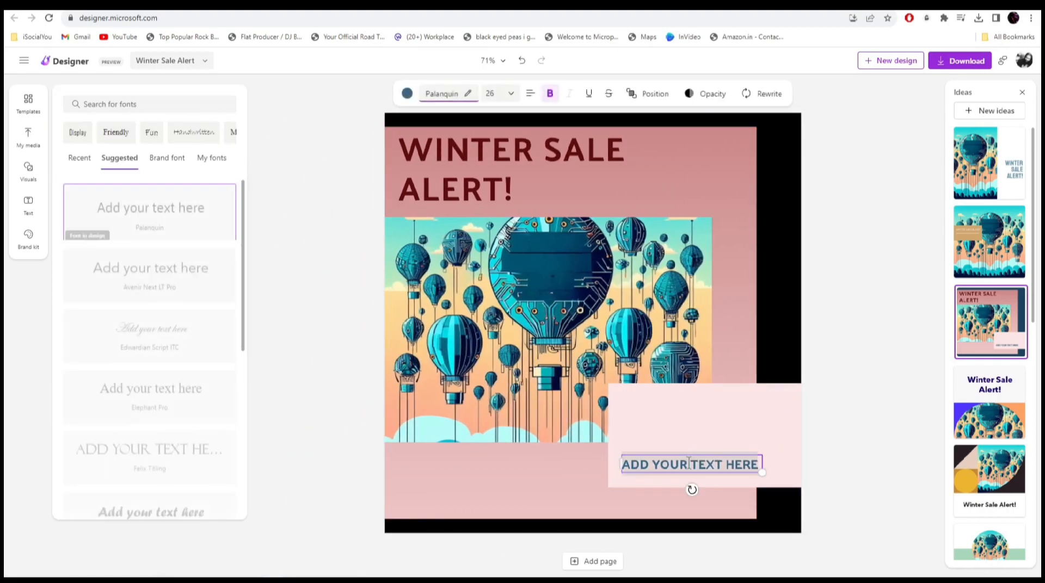
triple_click(690, 465)
text(TECH 4 YOU)
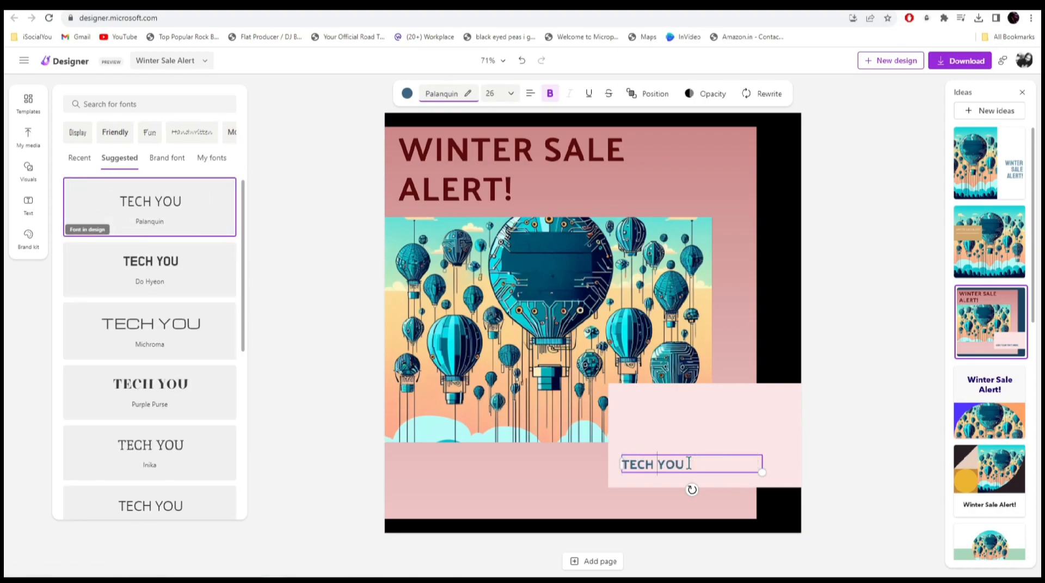
click(872, 355)
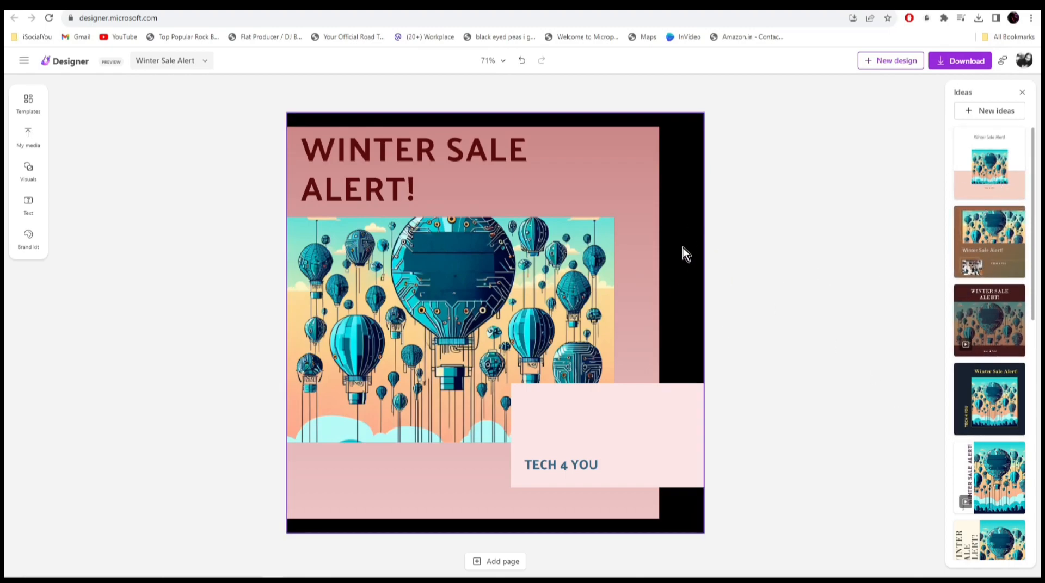
Step: Apply the dark navy layout idea with yellow lettering to the design and open the visuals library
click(994, 404)
click(28, 170)
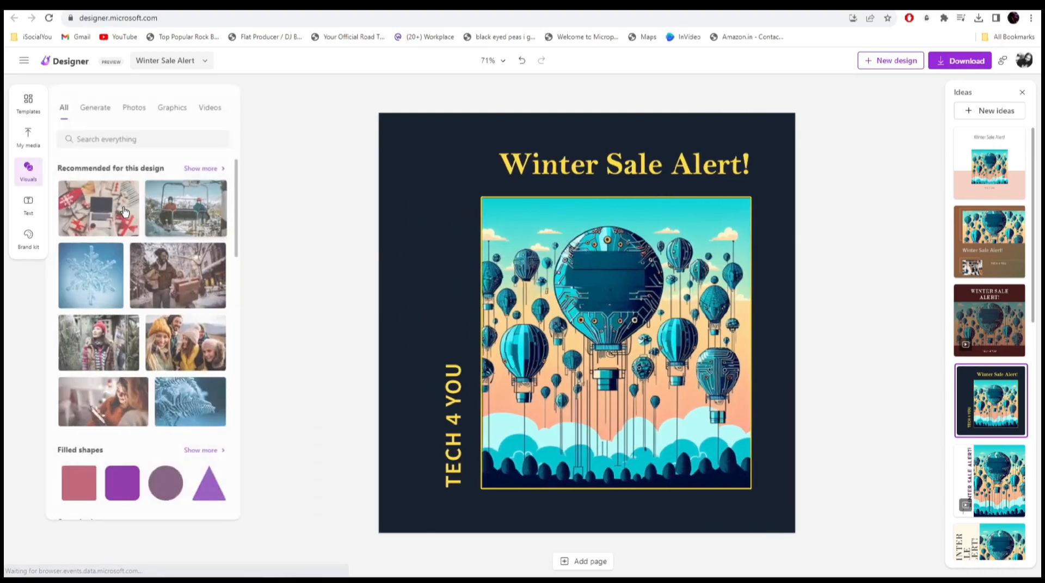
Step: Browse the Generate, Photos, Graphics and Videos categories of the visuals library
click(101, 108)
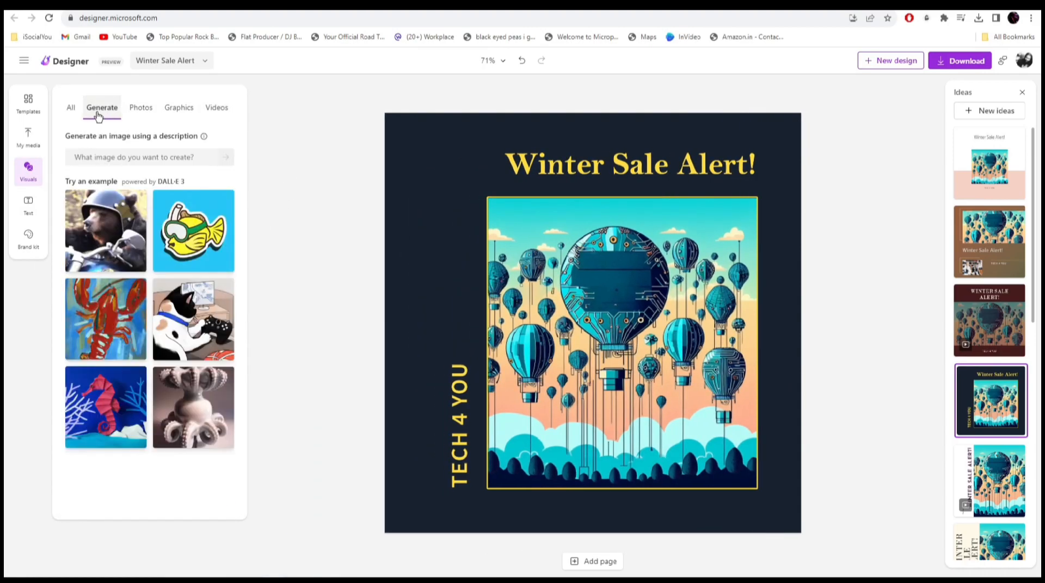
click(137, 109)
scroll(179, 332, down, 1)
click(180, 109)
click(218, 109)
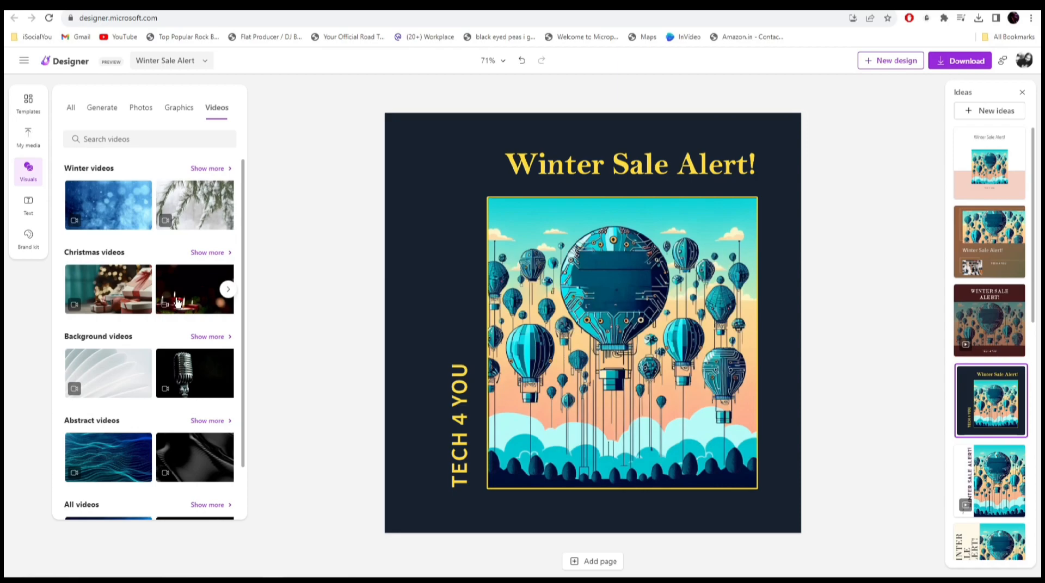
Step: Generate images from "a tree full of electronic gadgets" using the suggested "aerial view" wording
click(112, 109)
click(113, 158)
text(a tree )
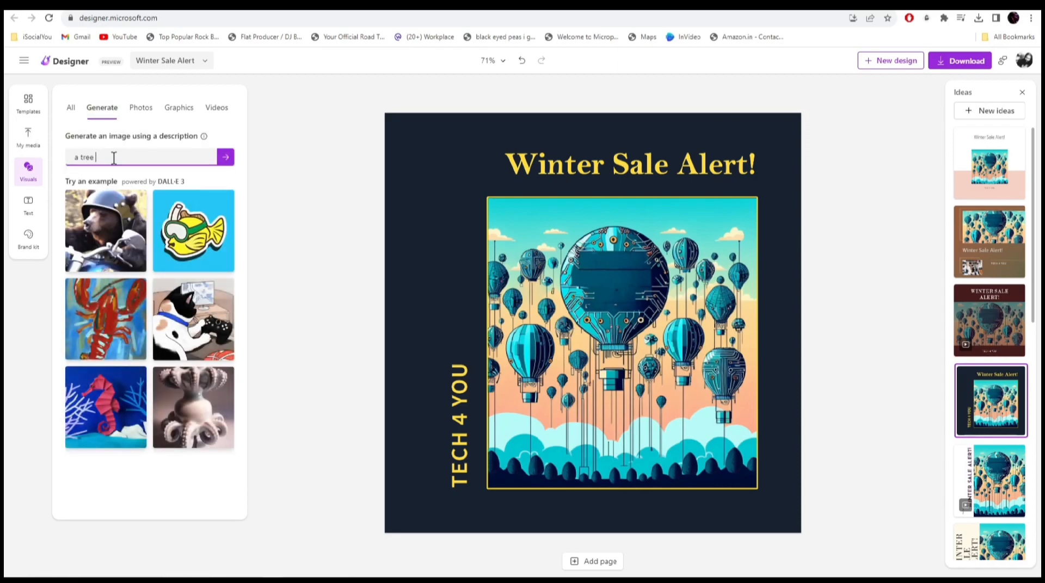
text(full of electronic gadgets)
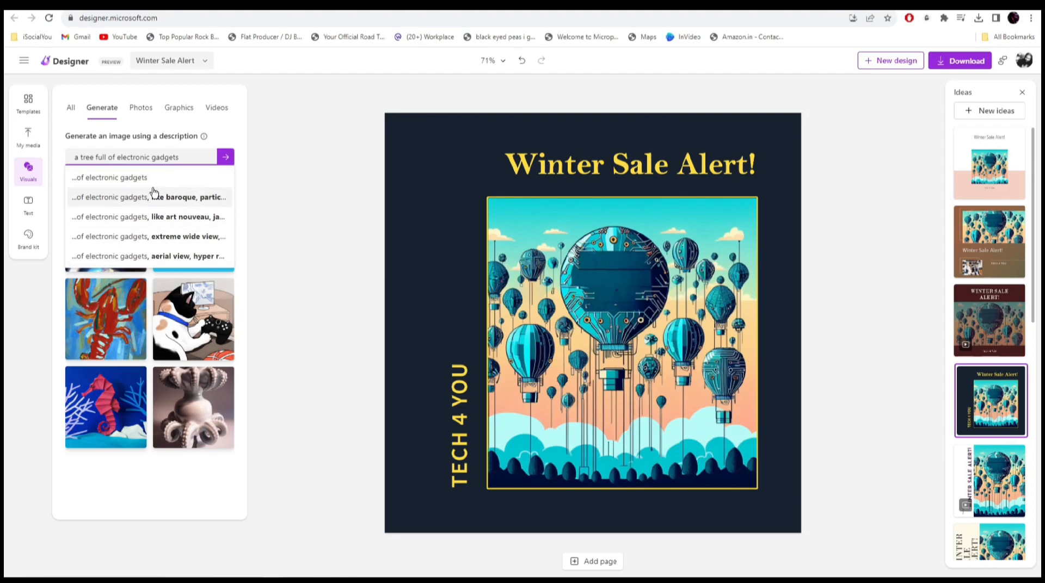
click(173, 258)
key(Return)
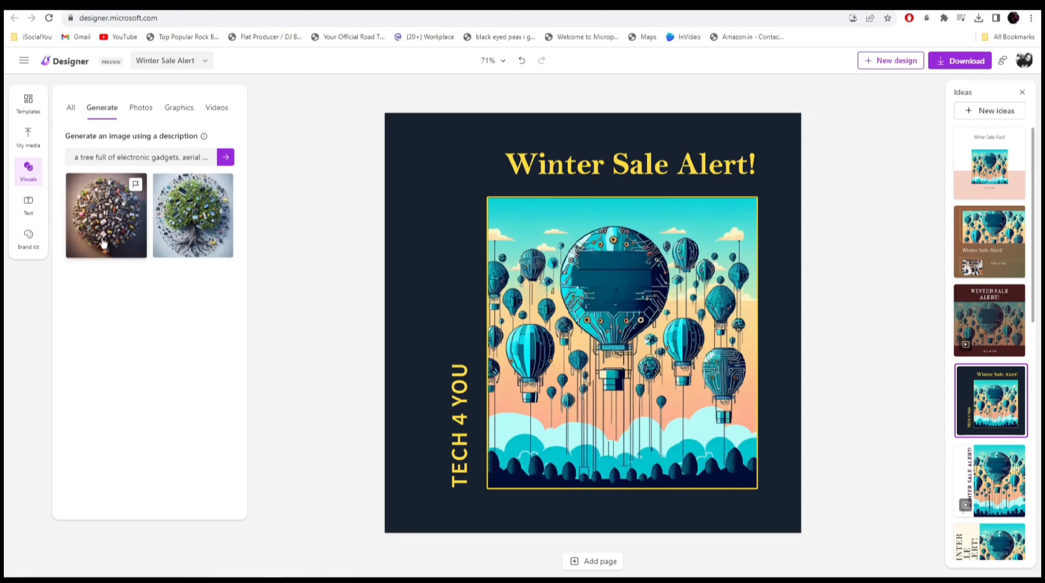
Step: Replace the balloon picture with the generated green gadget-tree image, positioned below the "Winter Sale Alert!" heading
click(623, 360)
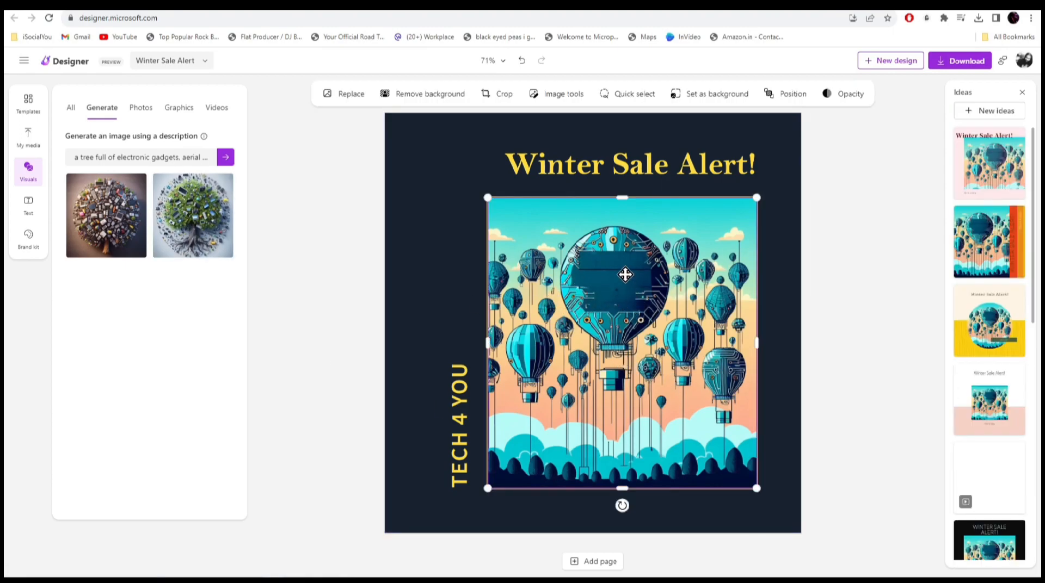
key(Delete)
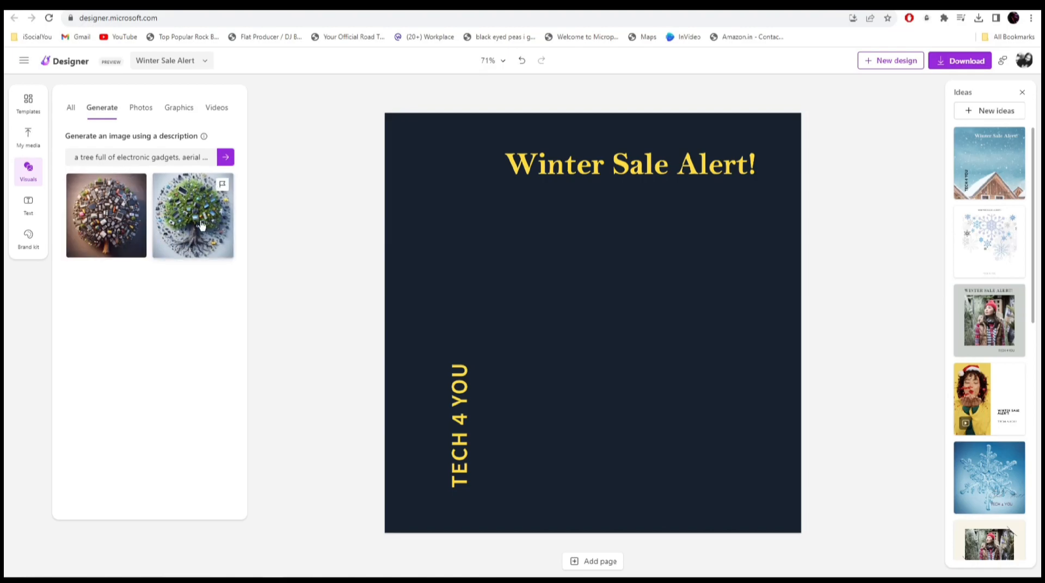
click(200, 225)
drag(446, 175, 506, 237)
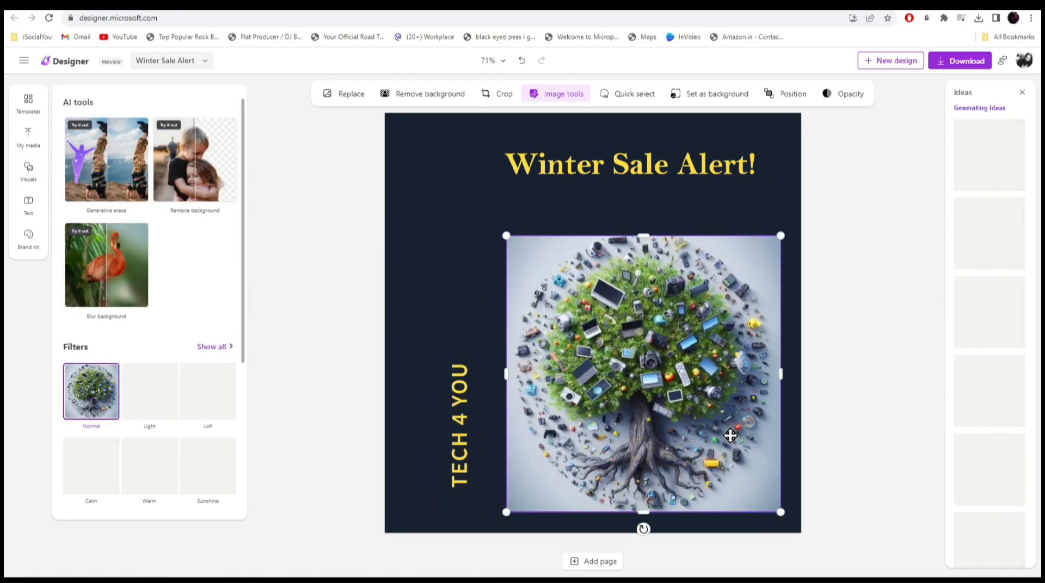
drag(666, 376, 657, 371)
click(388, 302)
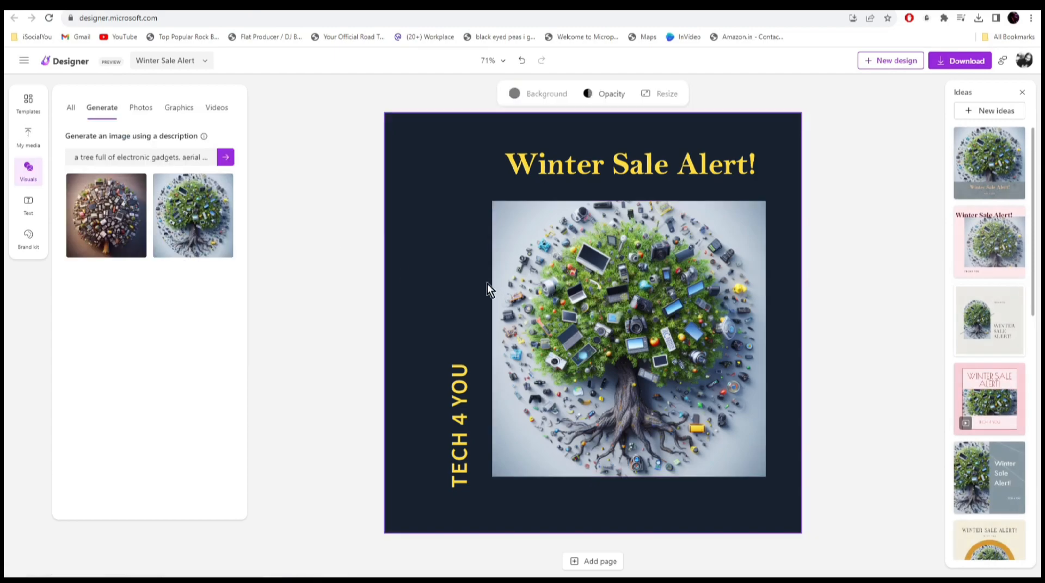
Step: Add a red Christmas tree graphic in the design's upper-left corner and an orange snowflake at the gadget-tree picture's upper-right corner
click(179, 107)
click(148, 321)
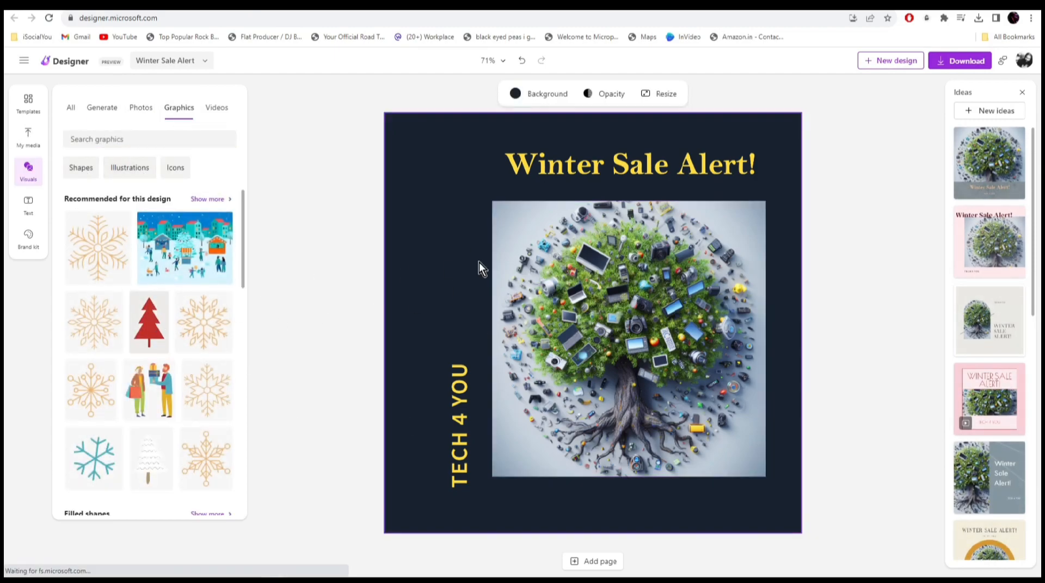
drag(448, 201, 438, 187)
click(449, 290)
click(203, 408)
drag(463, 304, 793, 238)
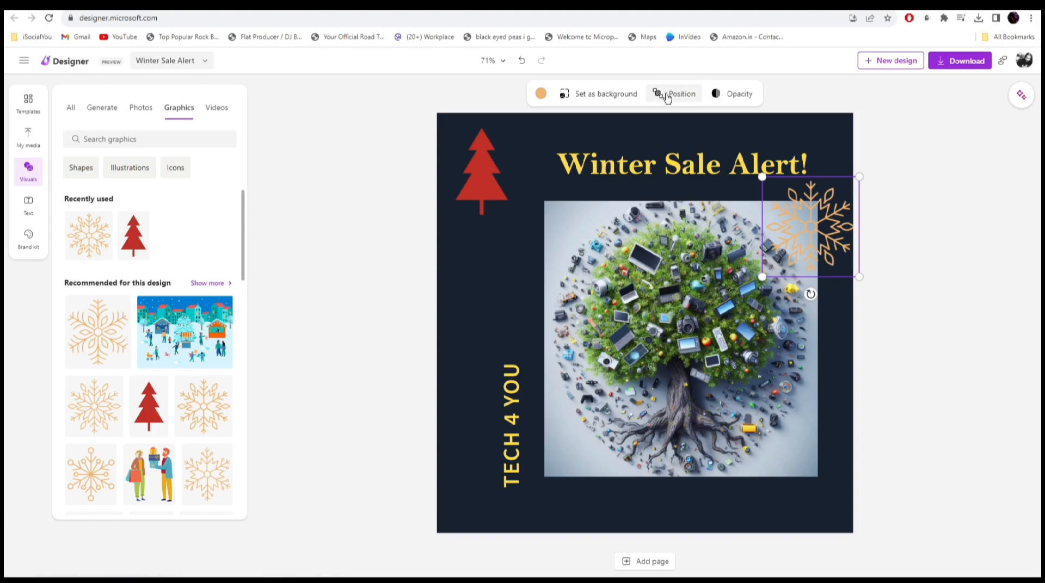
Step: Send the snowflake to the back and place a white circuit-head icon in the design's lower-left corner
click(685, 96)
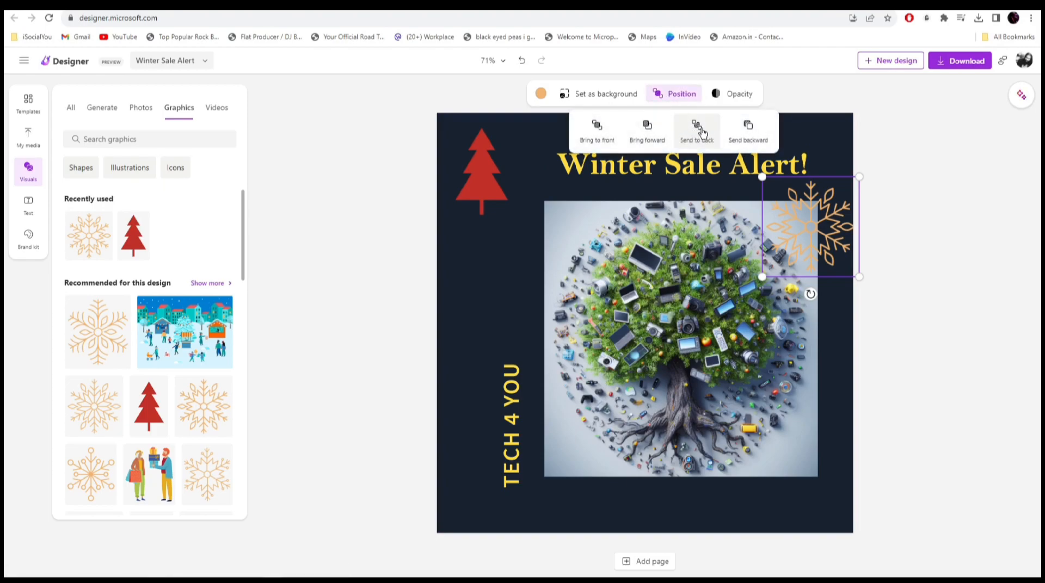
click(699, 133)
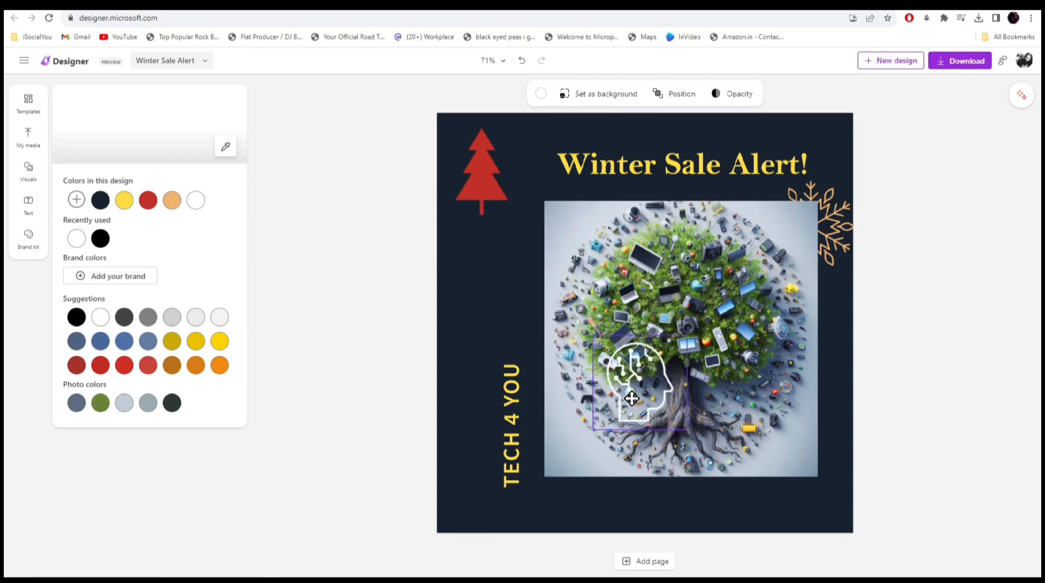
drag(630, 377, 470, 511)
click(290, 284)
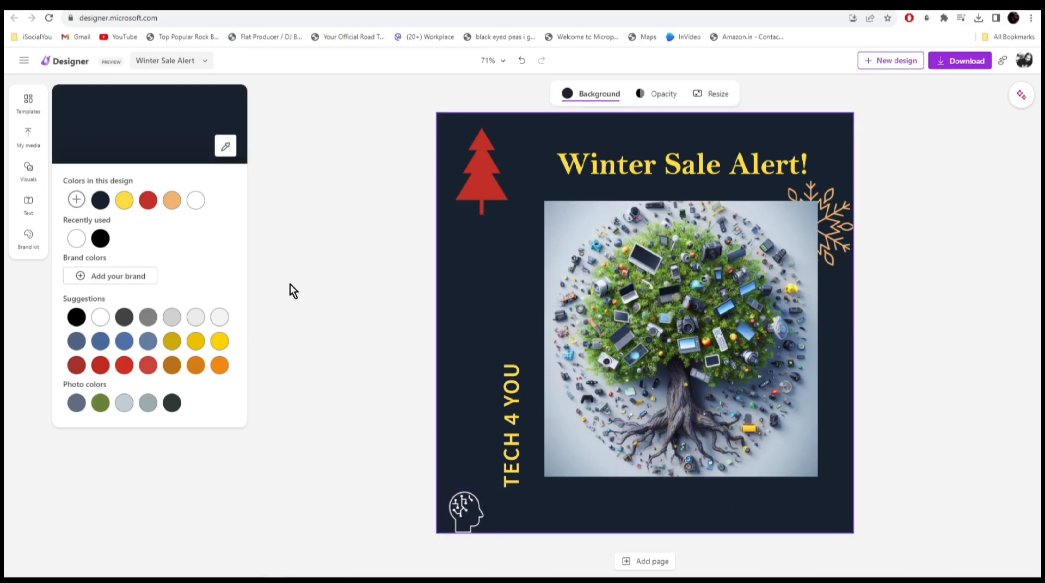
Step: Generate images from "50 % sale" and add the colorful SALE city illustration to the design
click(29, 172)
click(102, 107)
triple_click(105, 157)
text(50 % sale)
key(Return)
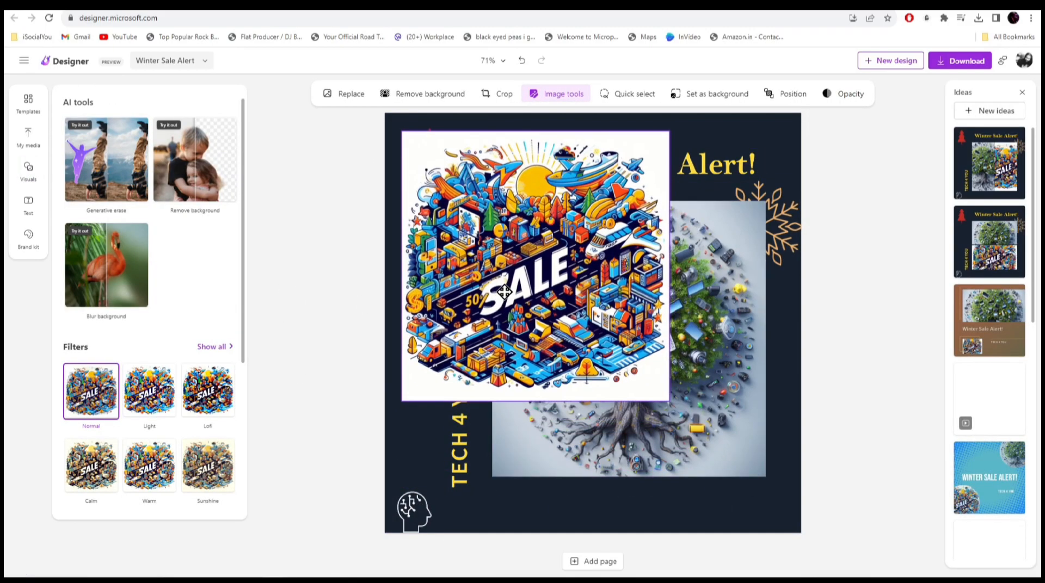
Step: Remove the SALE illustration's background and shrink it to fit below the red Christmas tree
click(504, 293)
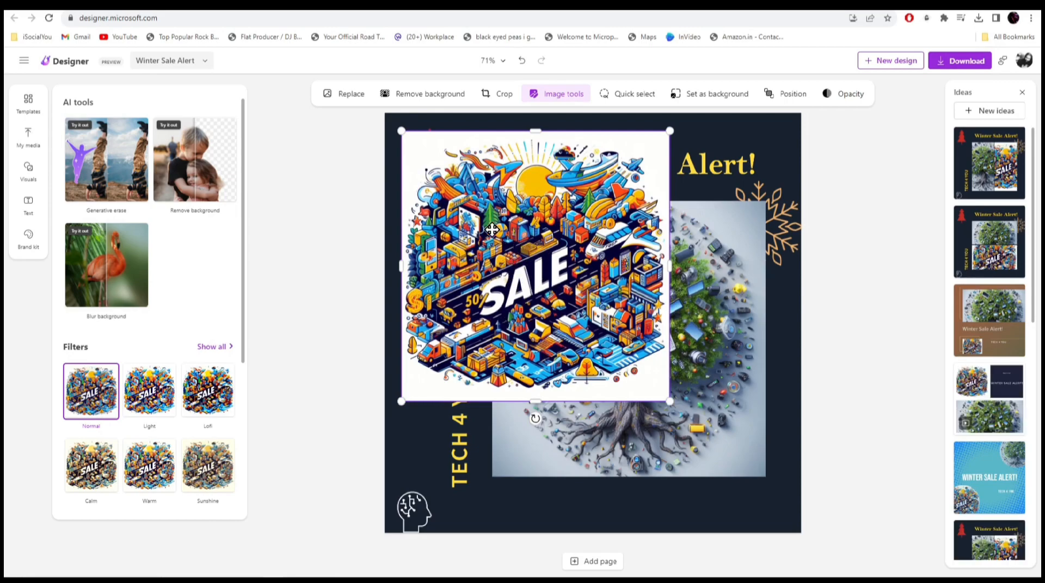
click(429, 95)
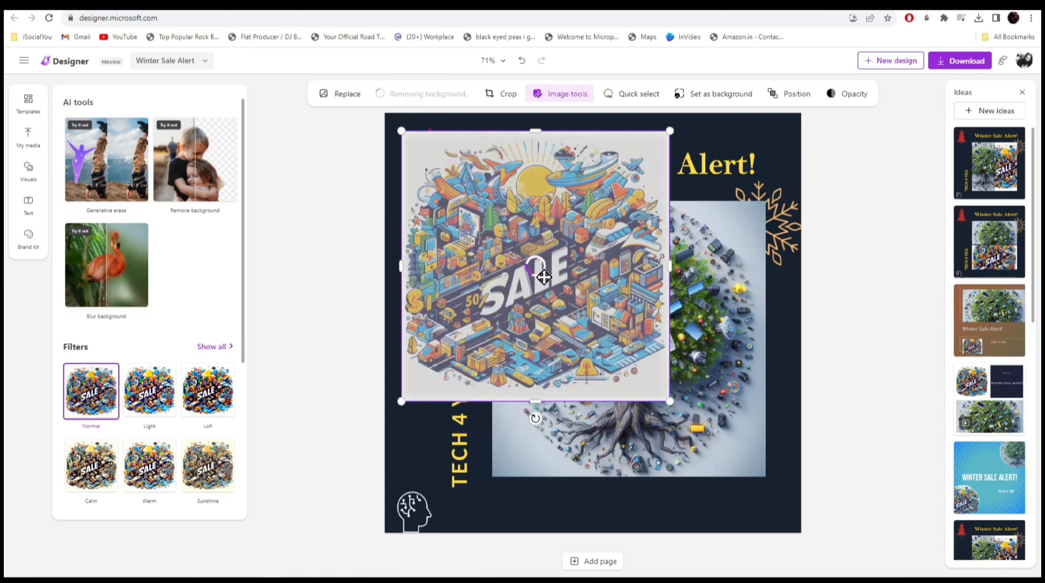
drag(669, 402, 548, 278)
drag(461, 206, 449, 259)
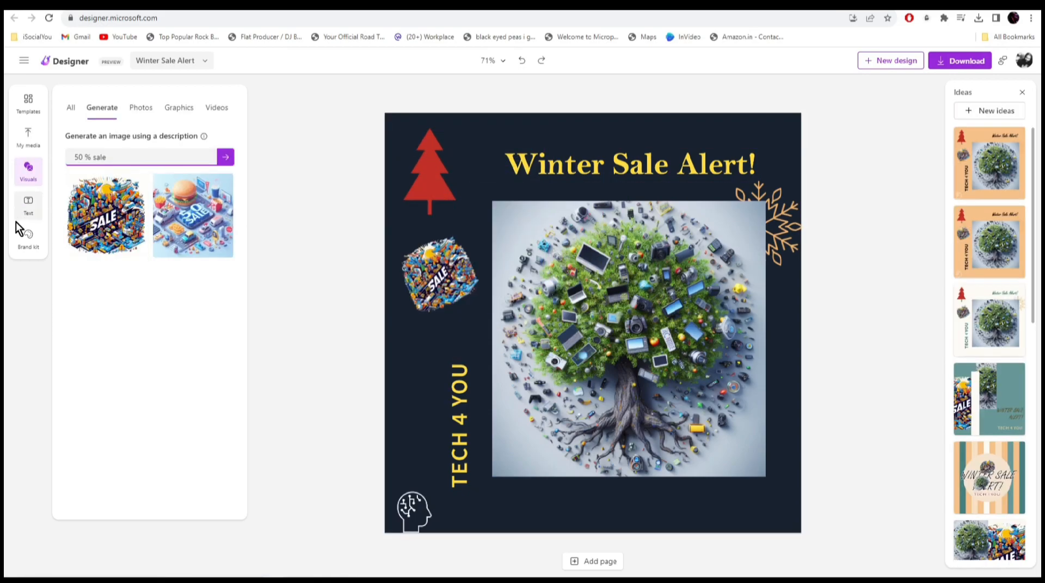
Step: Add the "AVAILABLE NOW" text style, color it yellow and place it below the gadget-tree picture
click(27, 206)
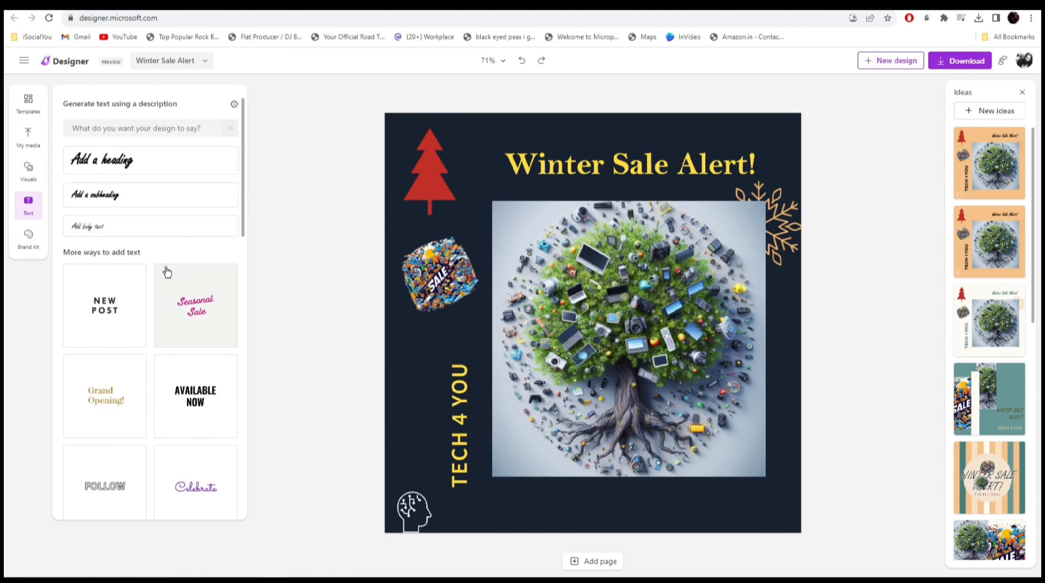
scroll(163, 280, down, 5)
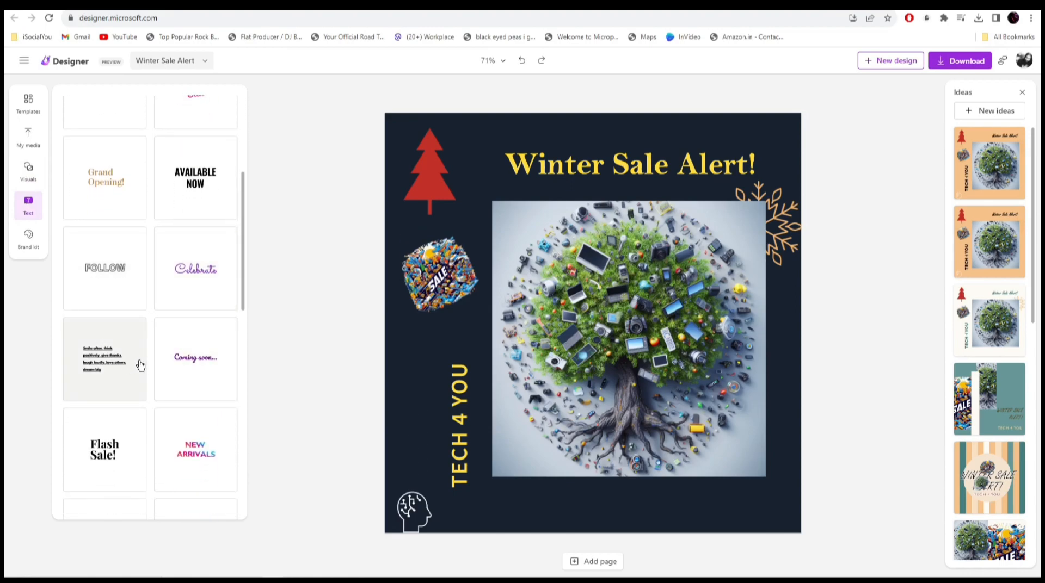
click(184, 179)
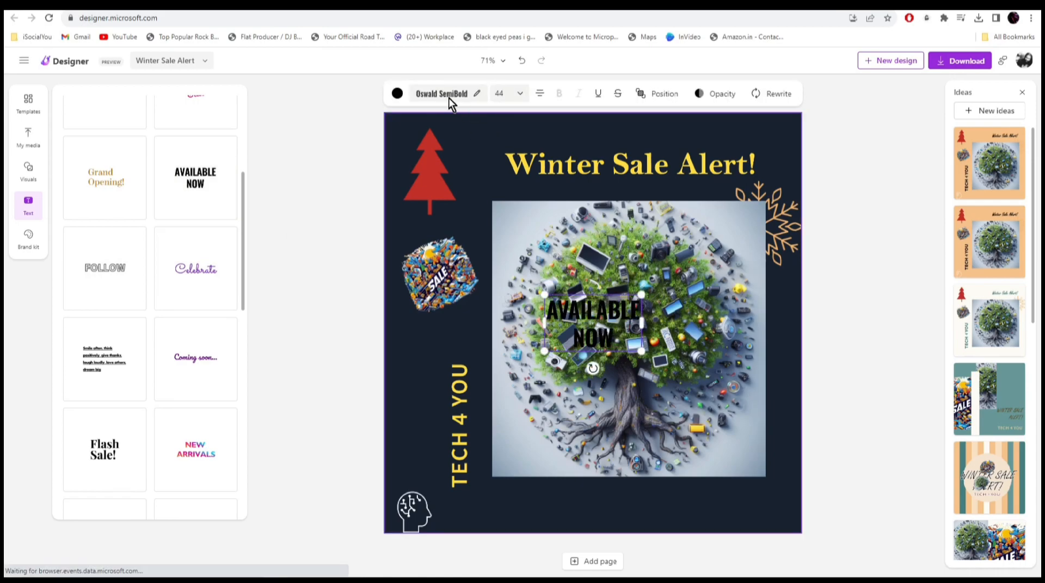
click(398, 94)
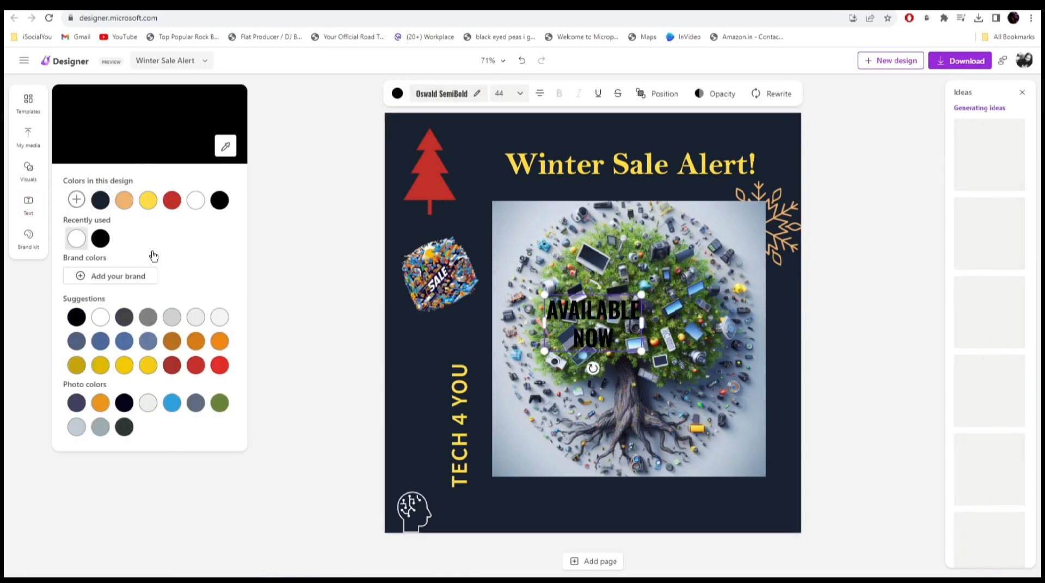
click(76, 239)
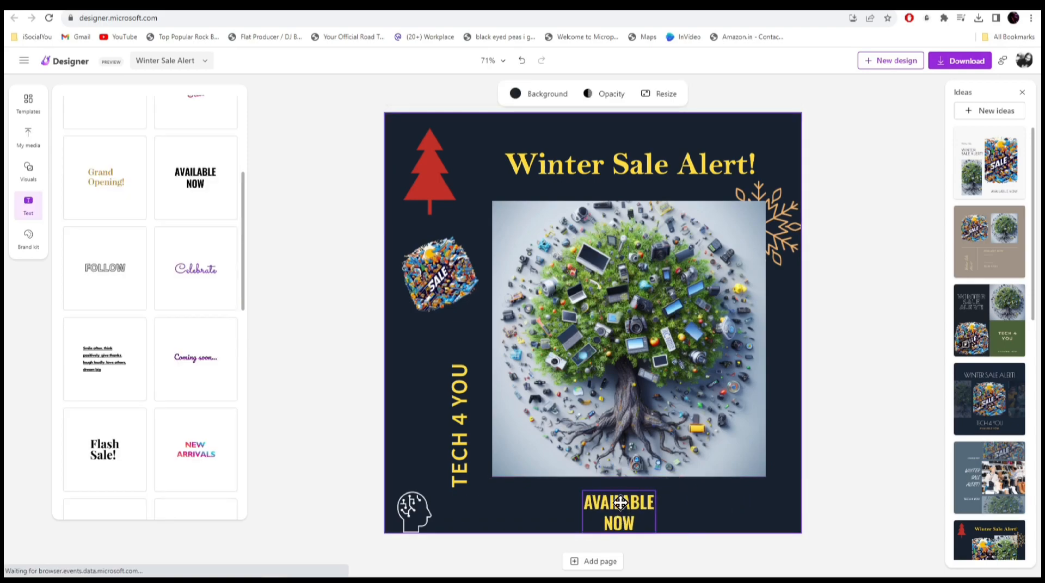
click(536, 510)
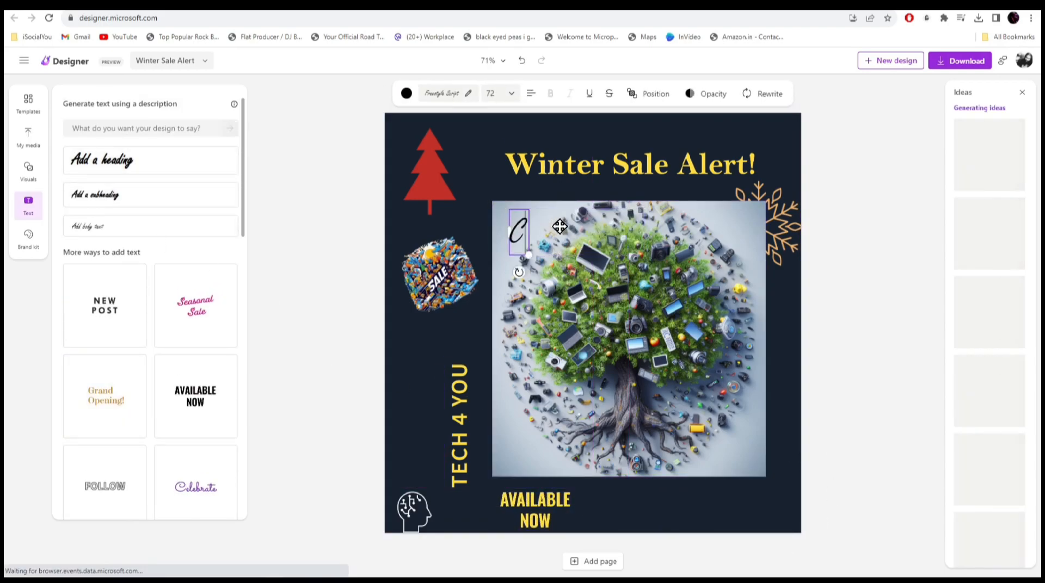
Step: Add a text reading "Call" followed by the phone number, placed beside "AVAILABLE NOW" and colored white
text(Call 87)
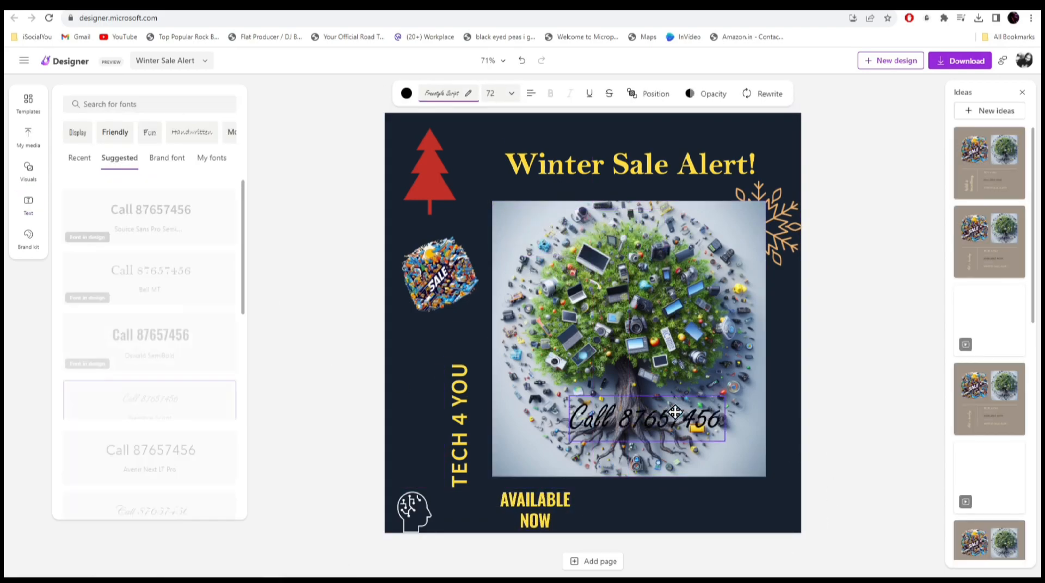
drag(675, 413, 707, 501)
click(406, 93)
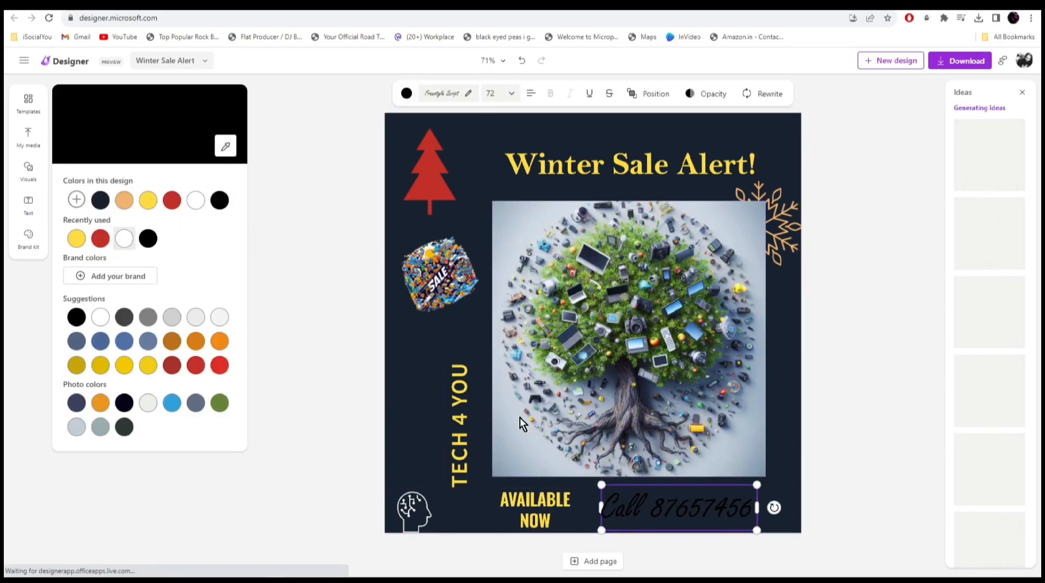
click(195, 201)
Step: Try different colors on the word "Call" and set it to red
double_click(626, 508)
click(171, 200)
click(124, 342)
click(148, 342)
click(172, 365)
click(220, 365)
click(196, 366)
Step: Color the phone number after "Call" yellow and deselect the text
click(649, 507)
double_click(720, 506)
click(405, 94)
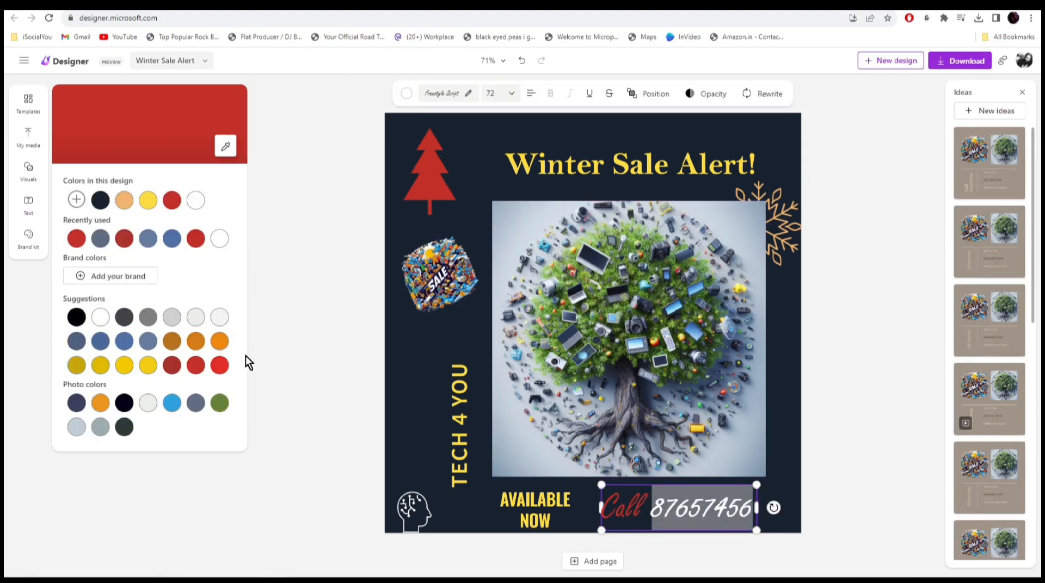
click(147, 200)
click(927, 319)
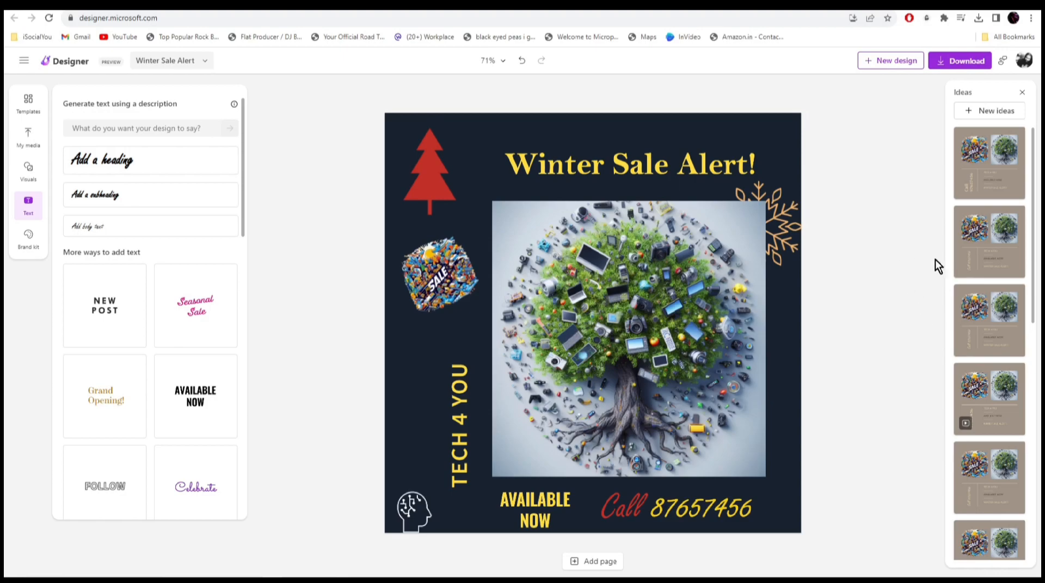
Step: Apply the dark navy animated layout idea that sets the SALE illustration beside the gadget tree
scroll(1004, 249, down, 4)
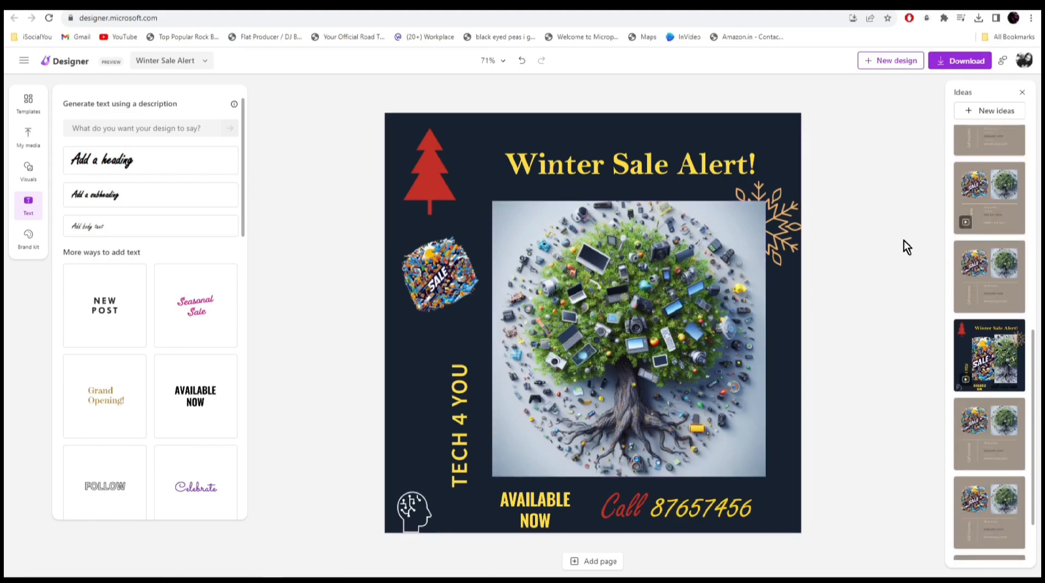
mouse_move(973, 389)
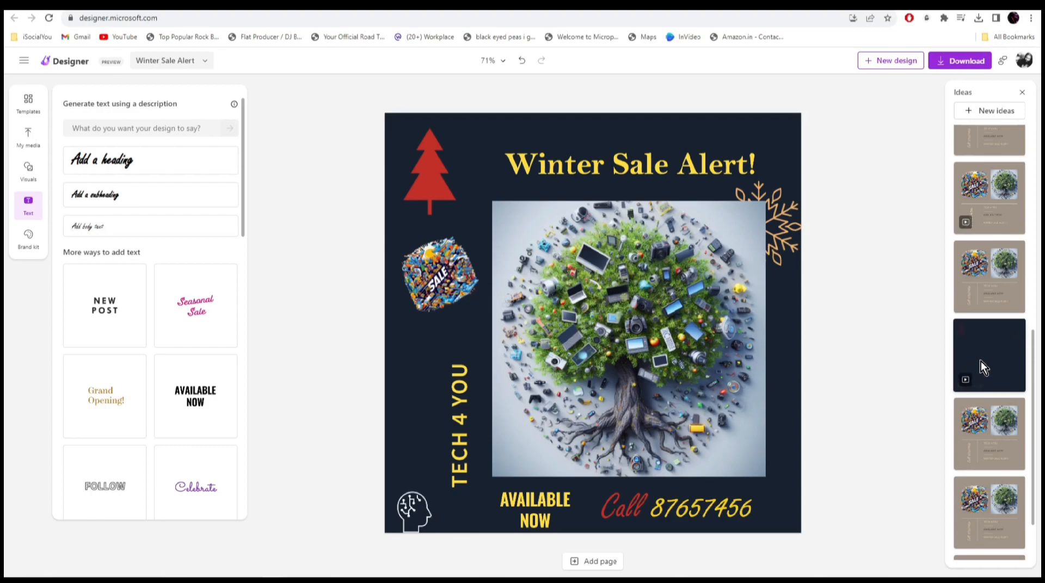
click(994, 353)
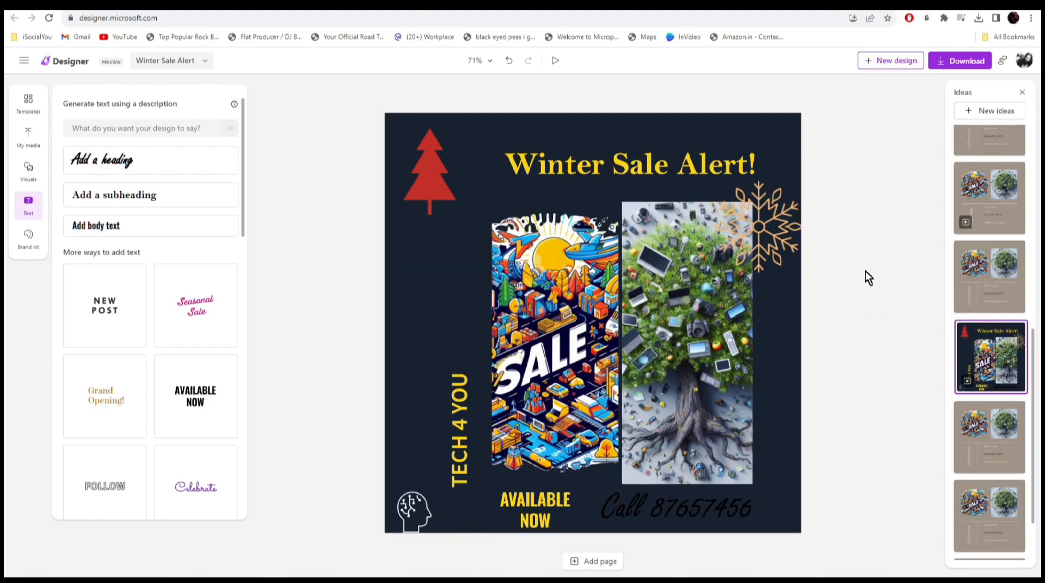
Step: Move the snowflake behind the gadget-tree picture and color the whole "Call" text with its phone number white
click(775, 248)
click(629, 105)
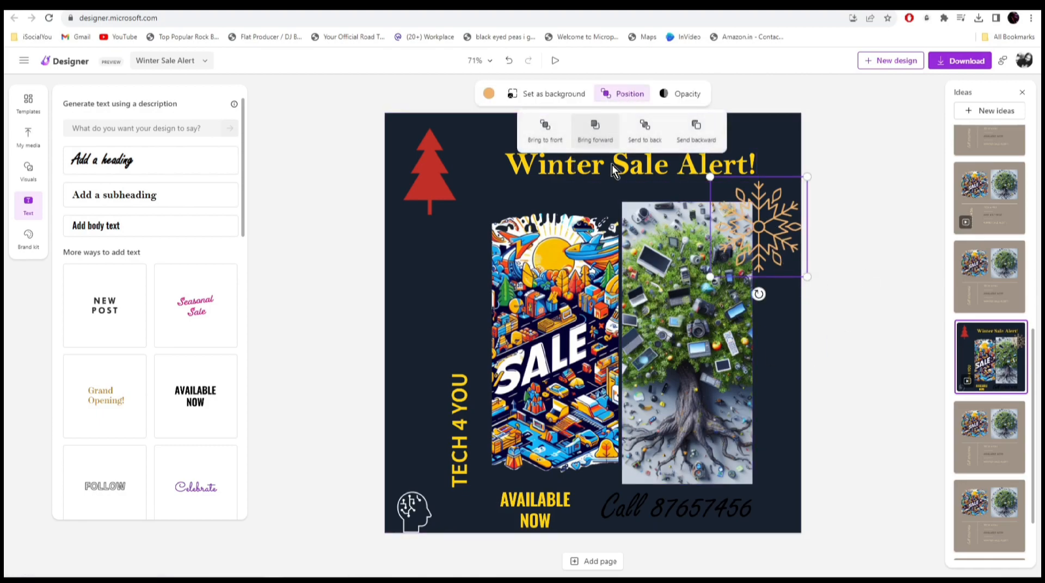
click(853, 218)
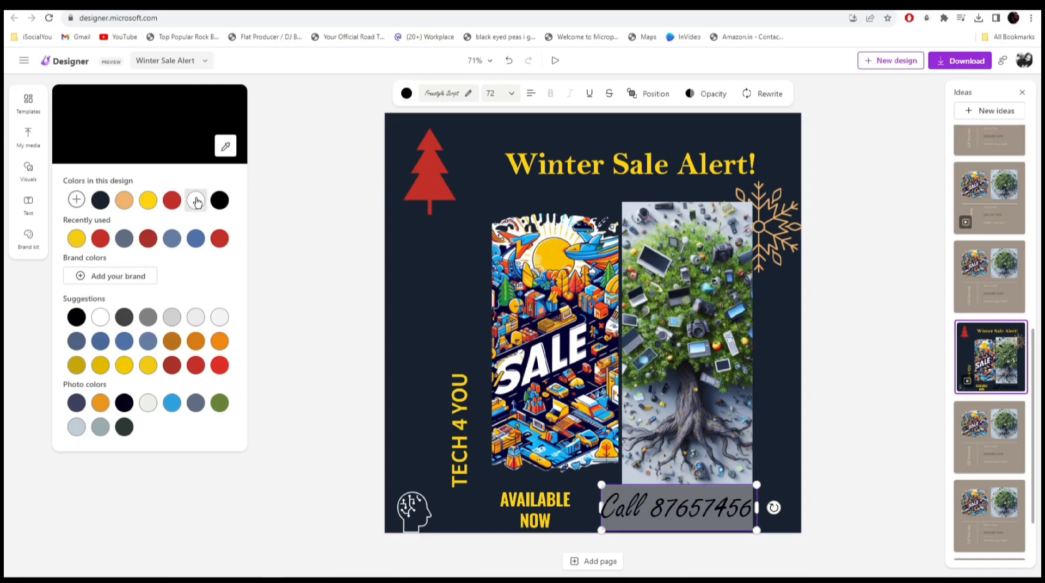
click(925, 371)
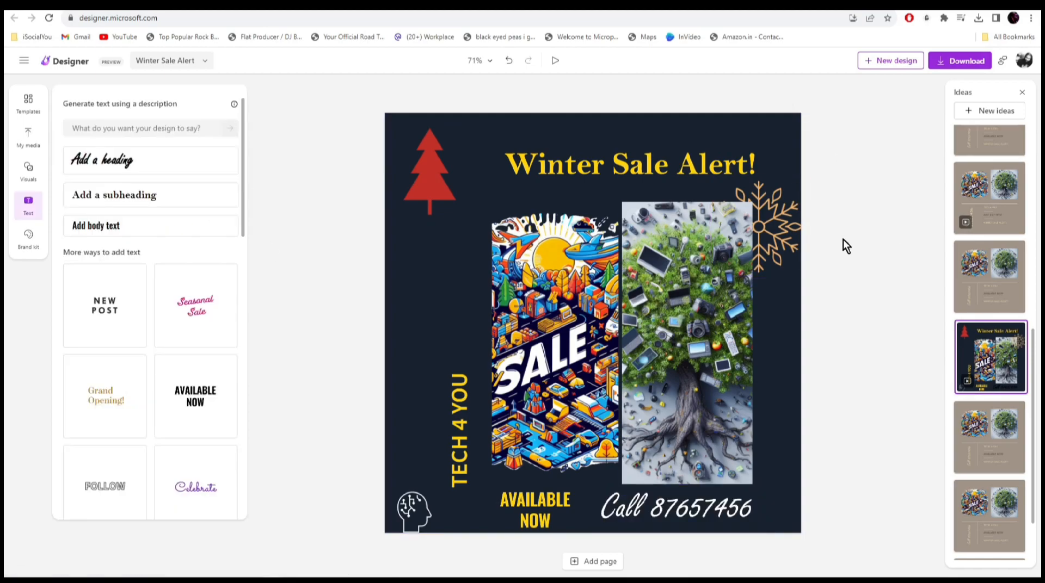
Step: View the design's download options and close them without downloading
click(958, 61)
click(841, 318)
Step: Undo the changes back to the single gadget-tree layout and redo them to restore the two-image layout
click(510, 62)
click(510, 62)
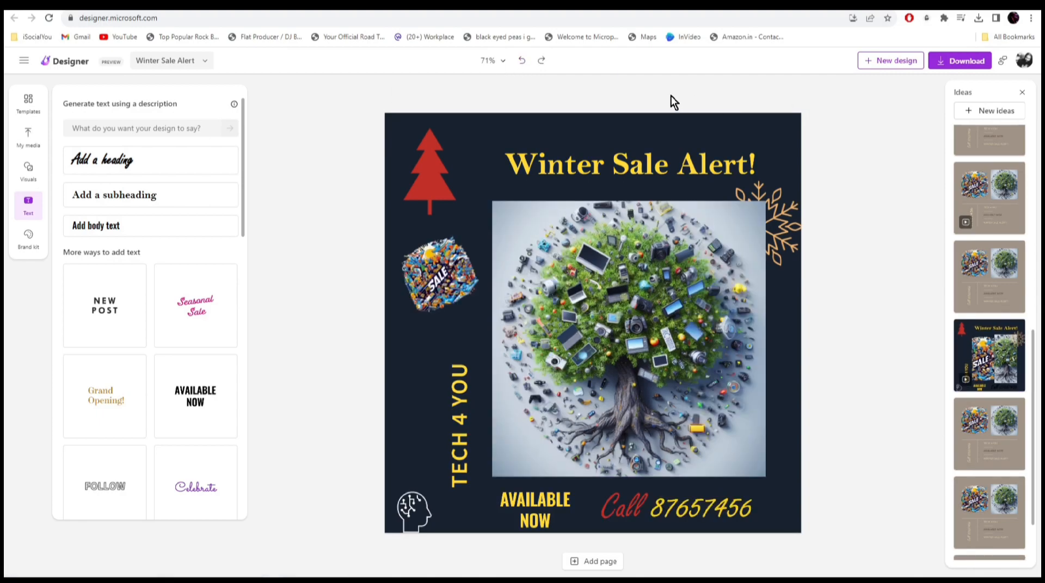
click(542, 62)
click(541, 63)
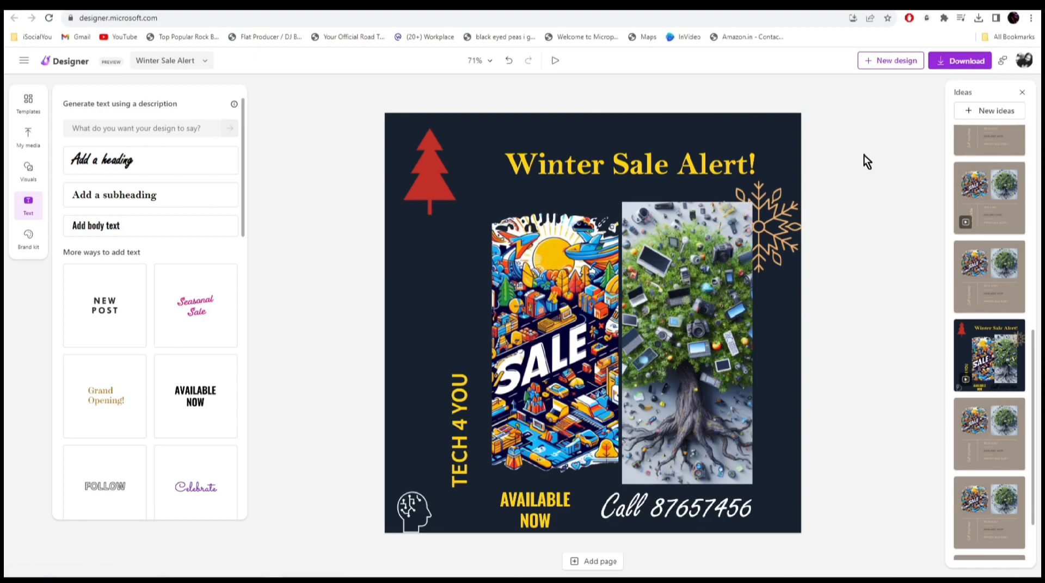